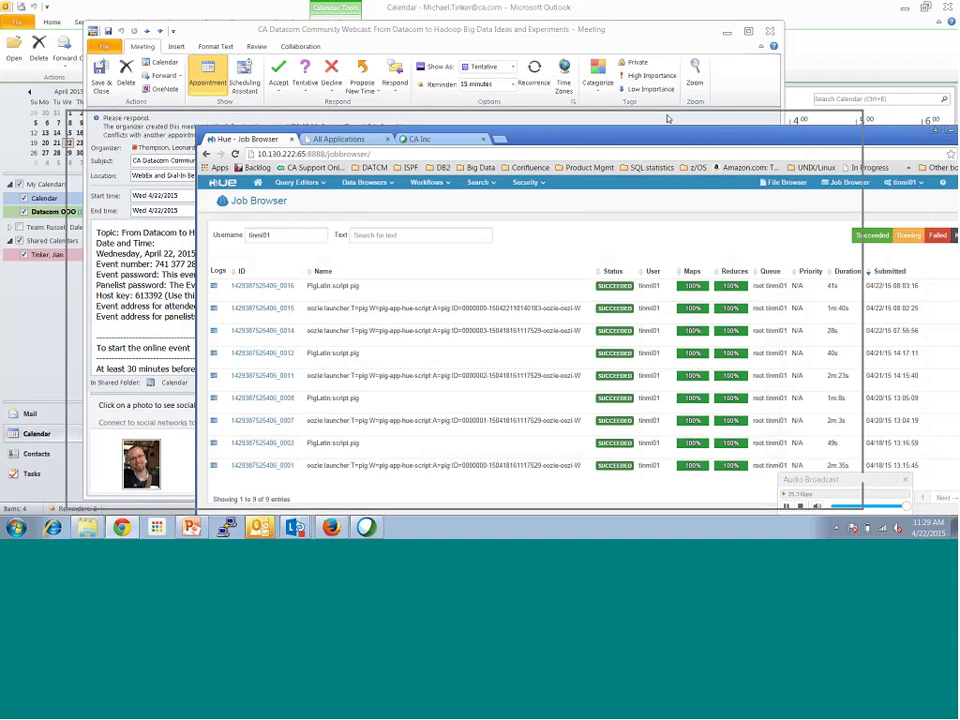
Step: Maximize the browser and open Hue's Sqoop Transfer page from the Data Browsers menu
left_click_drag(950, 131, 829, 117)
left_click(829, 117)
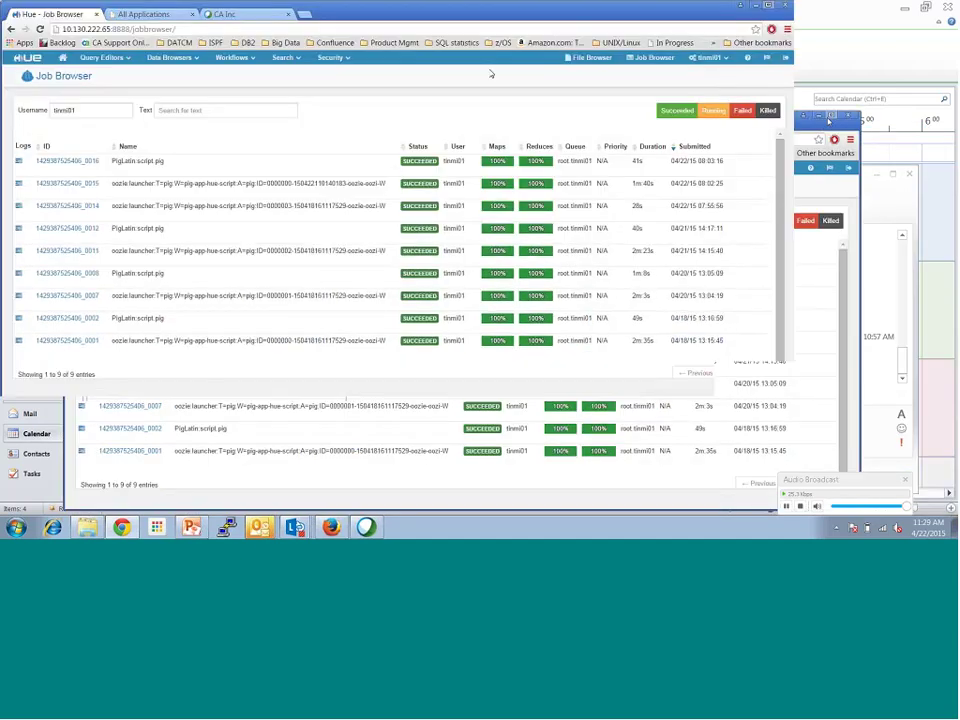
left_click(194, 55)
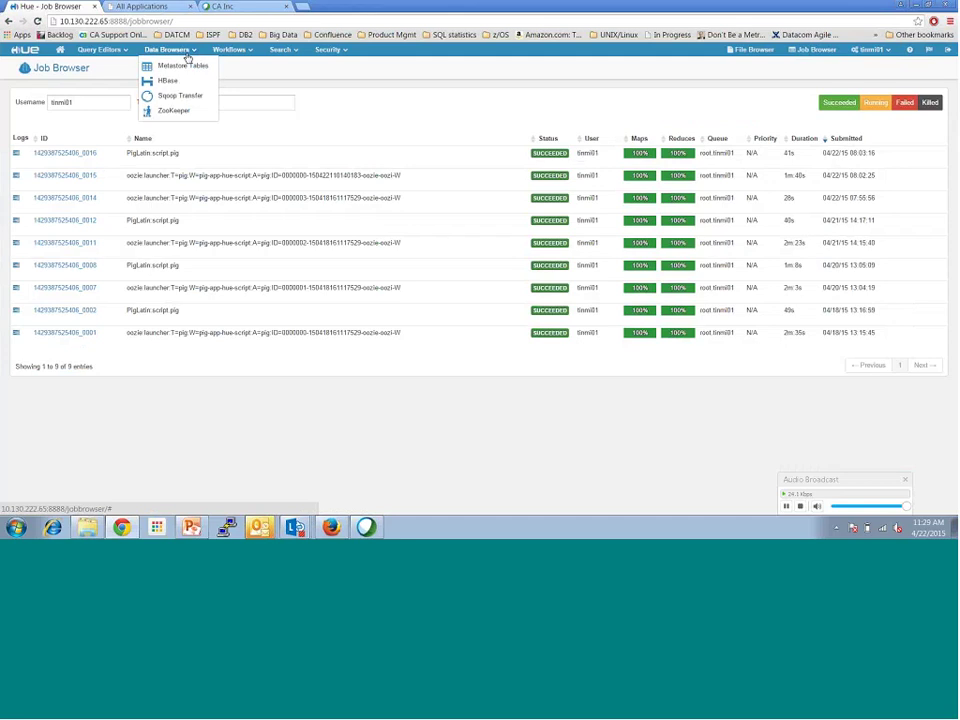
left_click(185, 96)
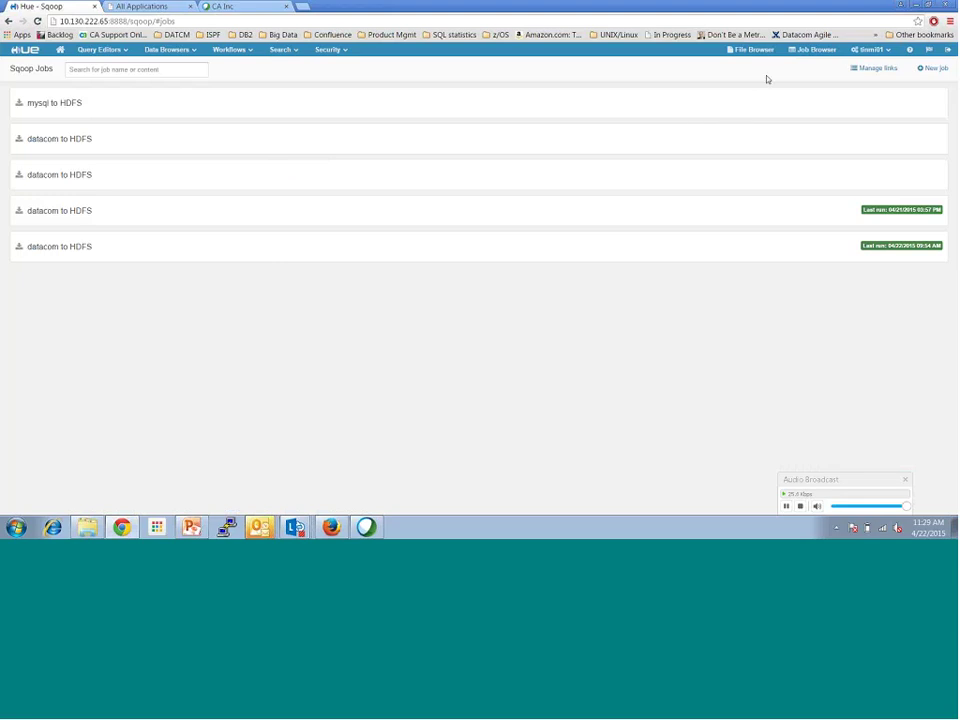
Step: Start a new Sqoop link named myDTCMServer using the generic-jdbc-connector
left_click(865, 70)
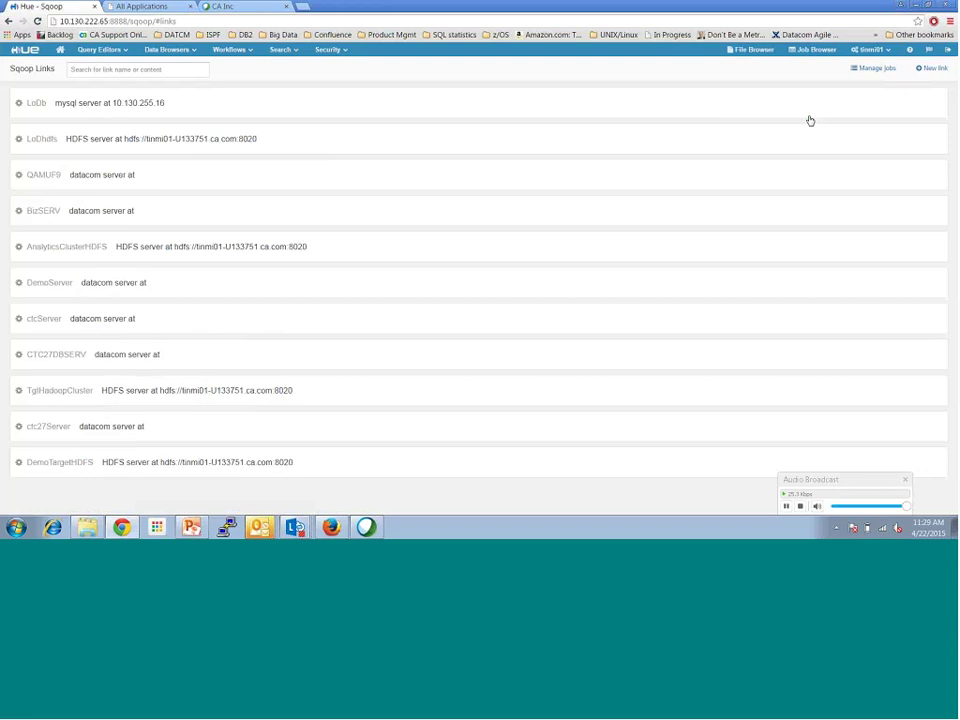
left_click(934, 70)
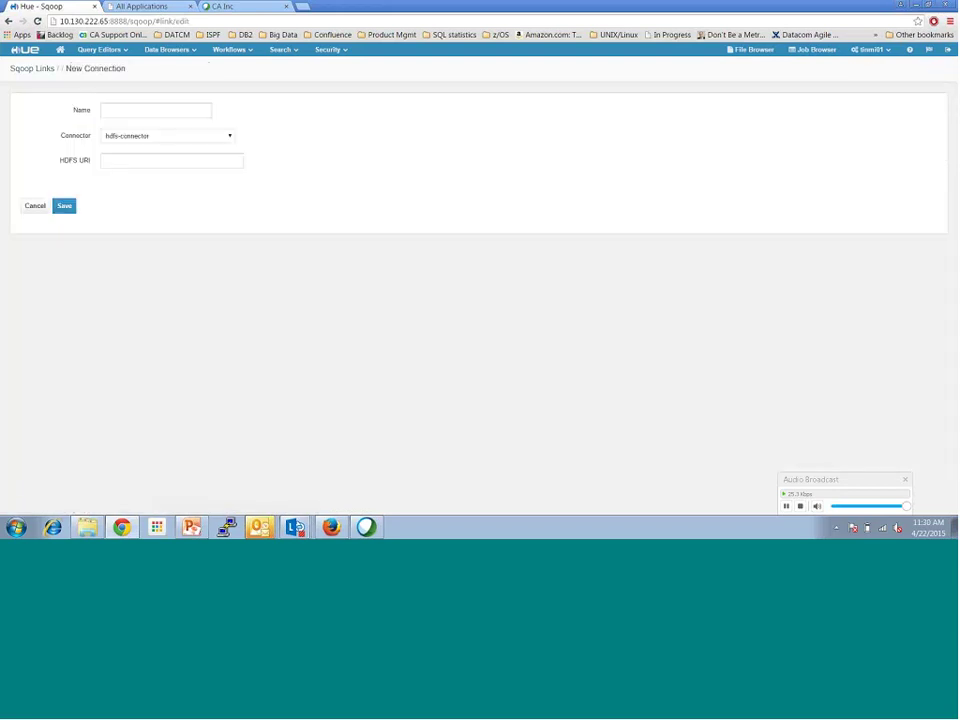
left_click(187, 114)
type("myDTCMServer")
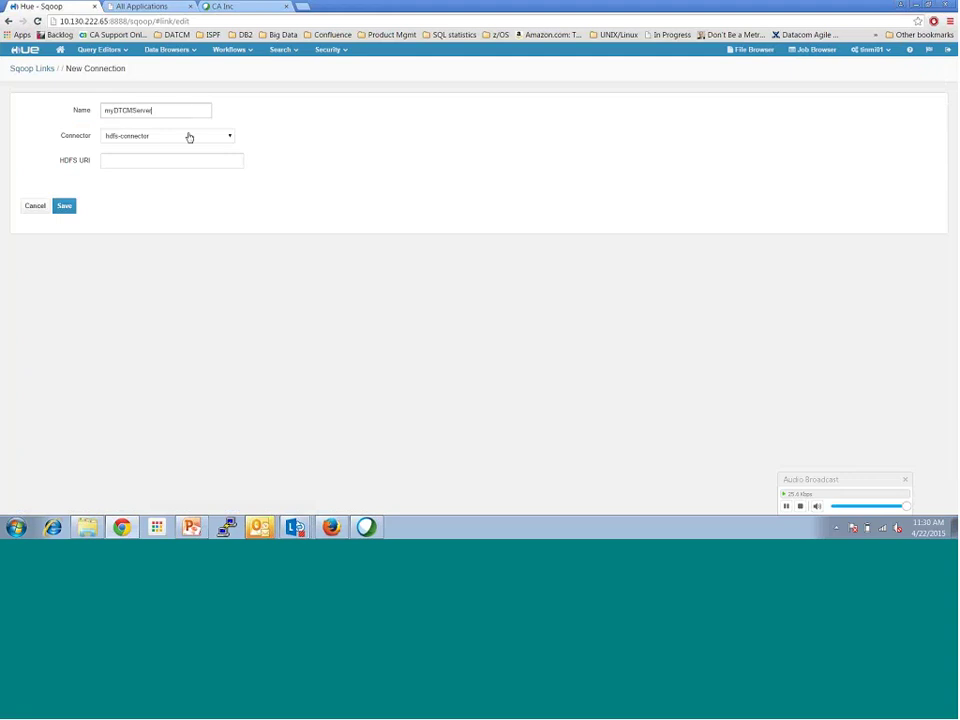
left_click(189, 141)
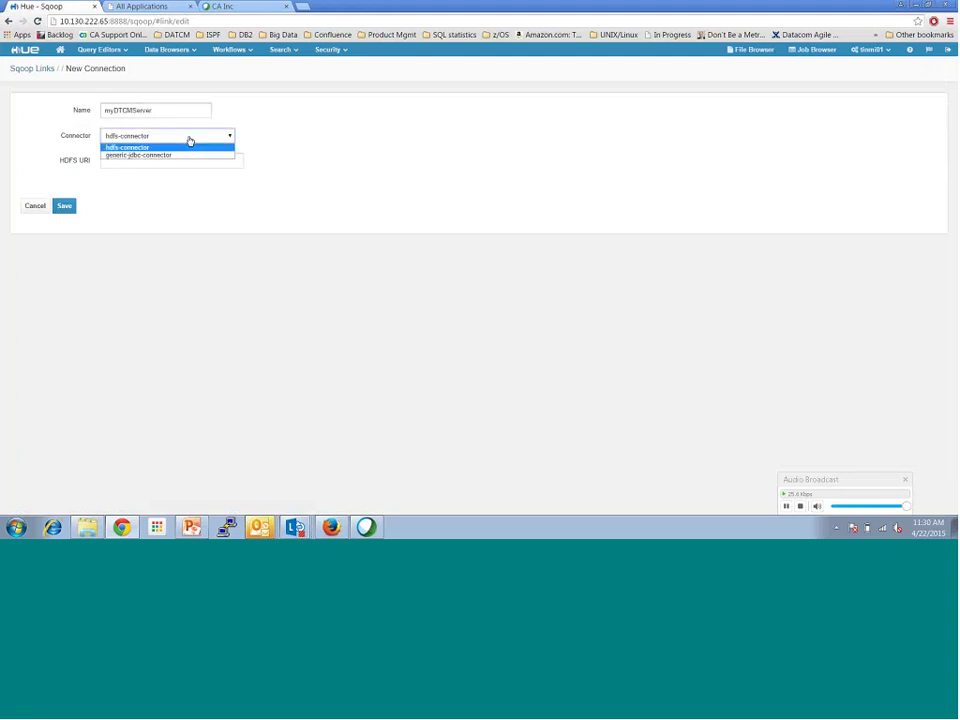
left_click(182, 155)
Step: Enter the Datacom JDBC driver class and jdbc:datacom connection string, then save the link
left_click(155, 160)
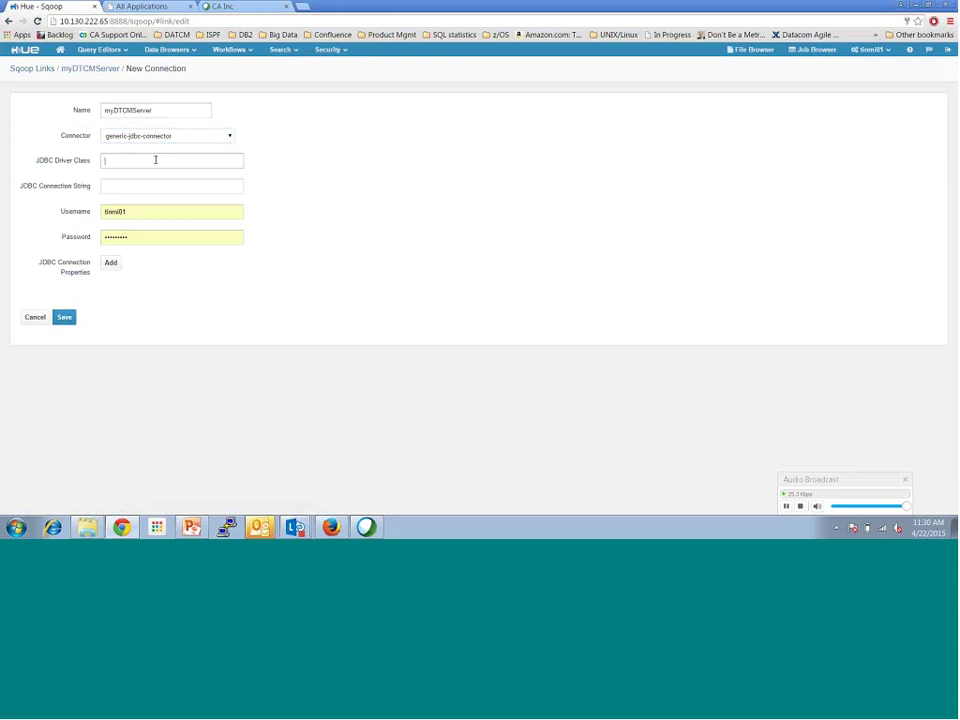
type("ca.datacom.jdbc.datacomJdbcDri")
key("Tab")
type("verjdbc:datacom")
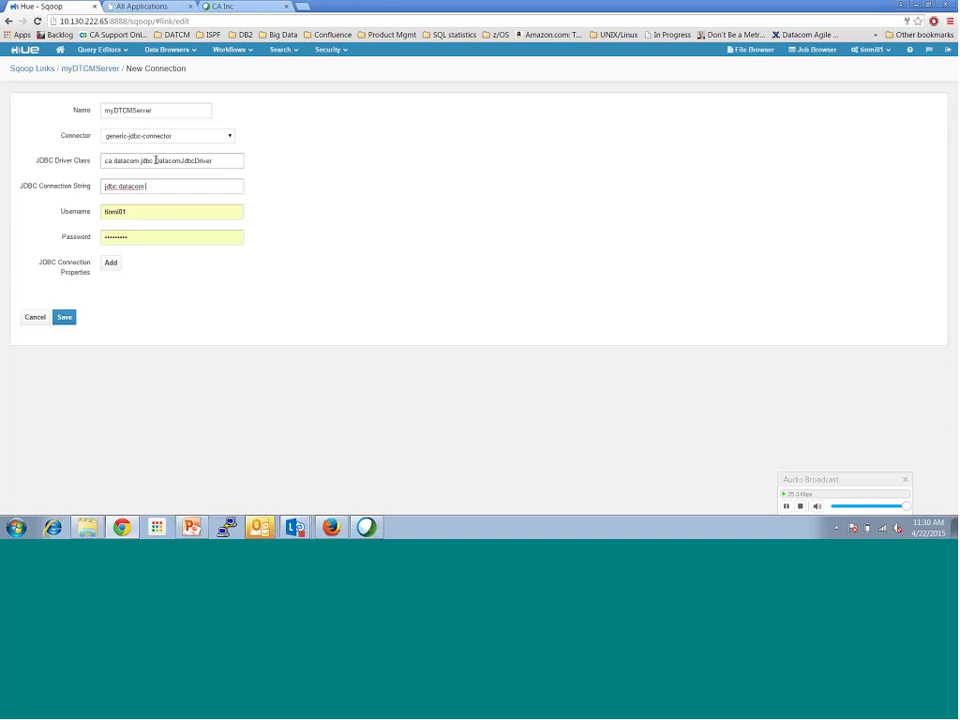
type("://usilca")
type("32")
type(":8617")
type("/5")
type("erv")
type("erName=")
type("JD")
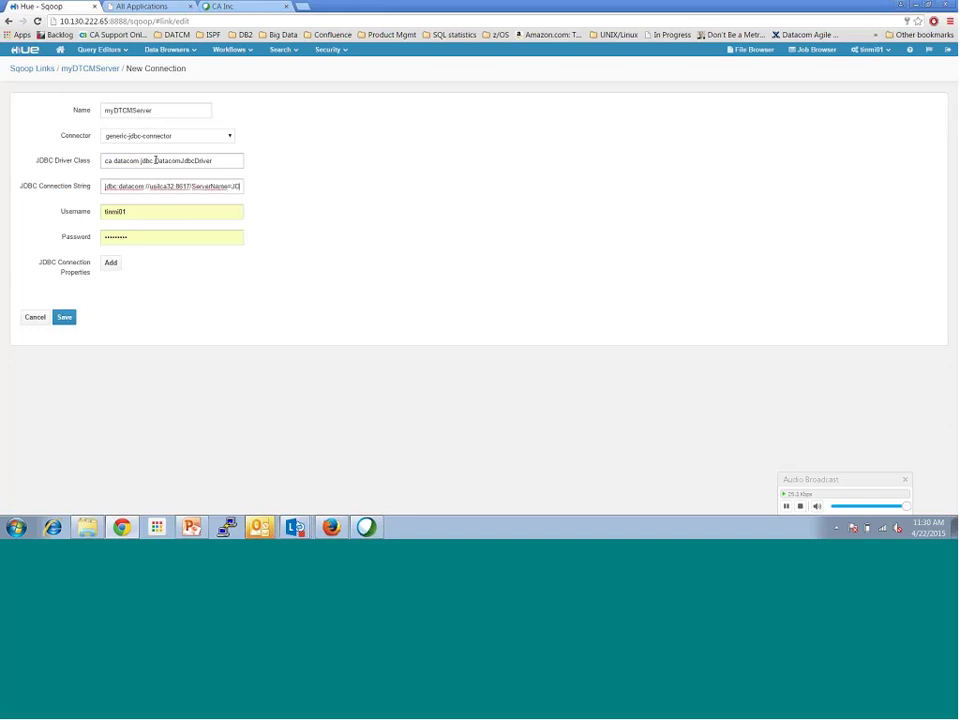
type("DNM")
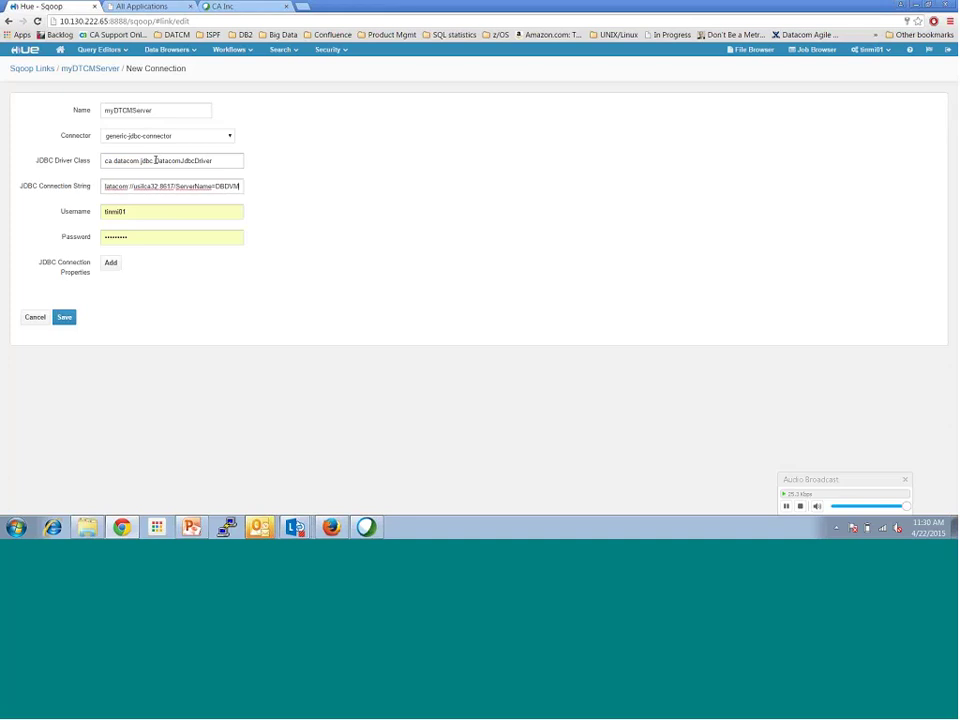
type(";_SV")
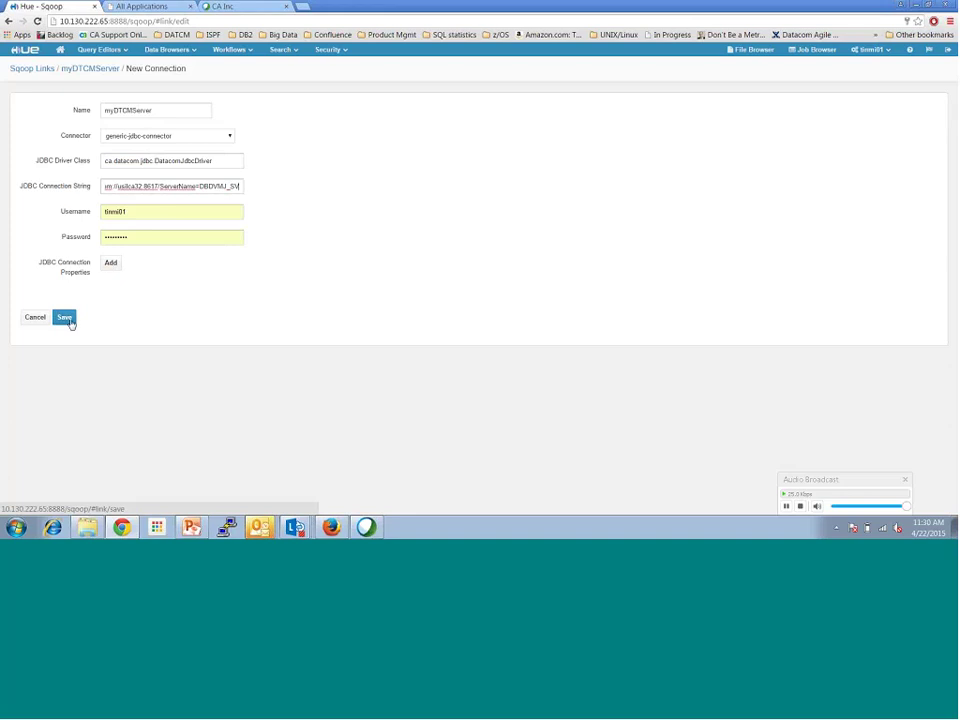
left_click(66, 320)
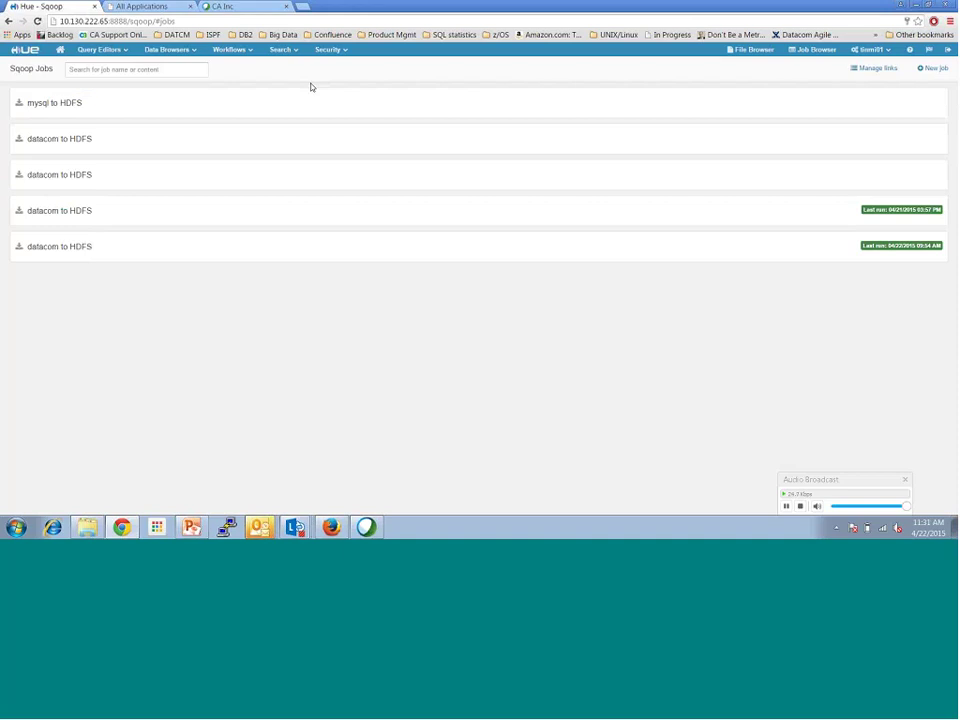
Step: Save a new link MyTargetHDFS with HDFS URI hdfs://tmml01-hf133751.ca.com:8020
left_click(878, 69)
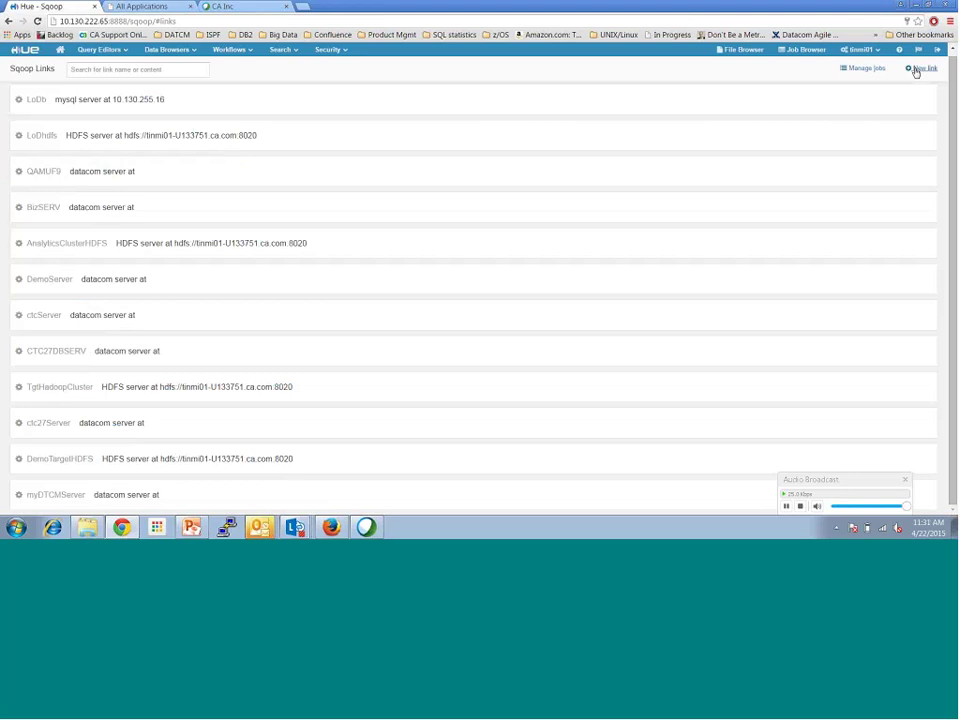
left_click(918, 70)
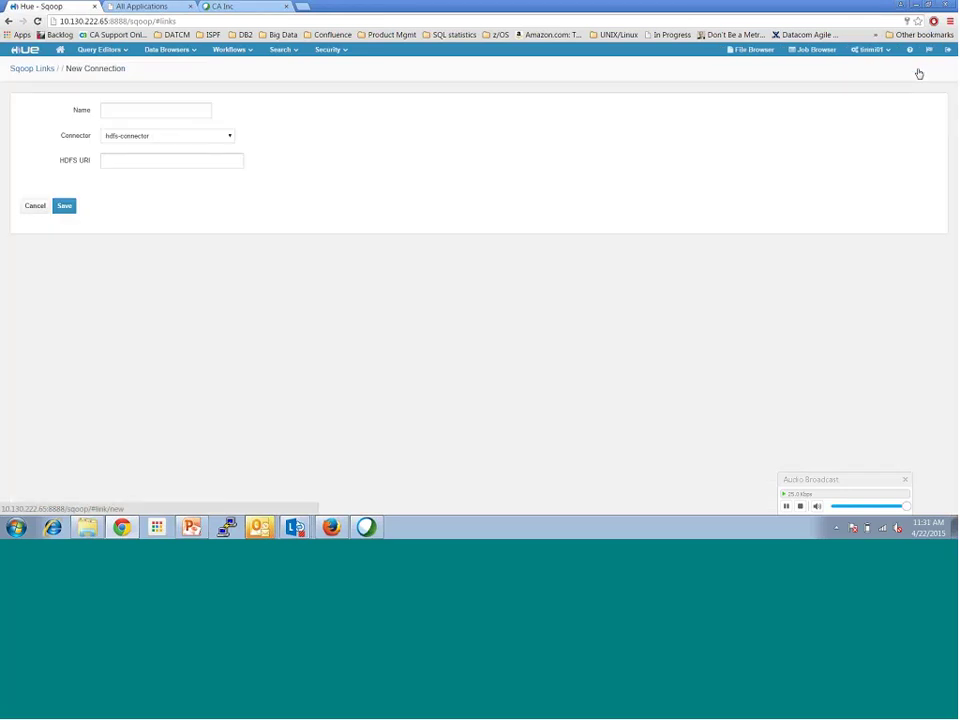
left_click(186, 109)
type("T")
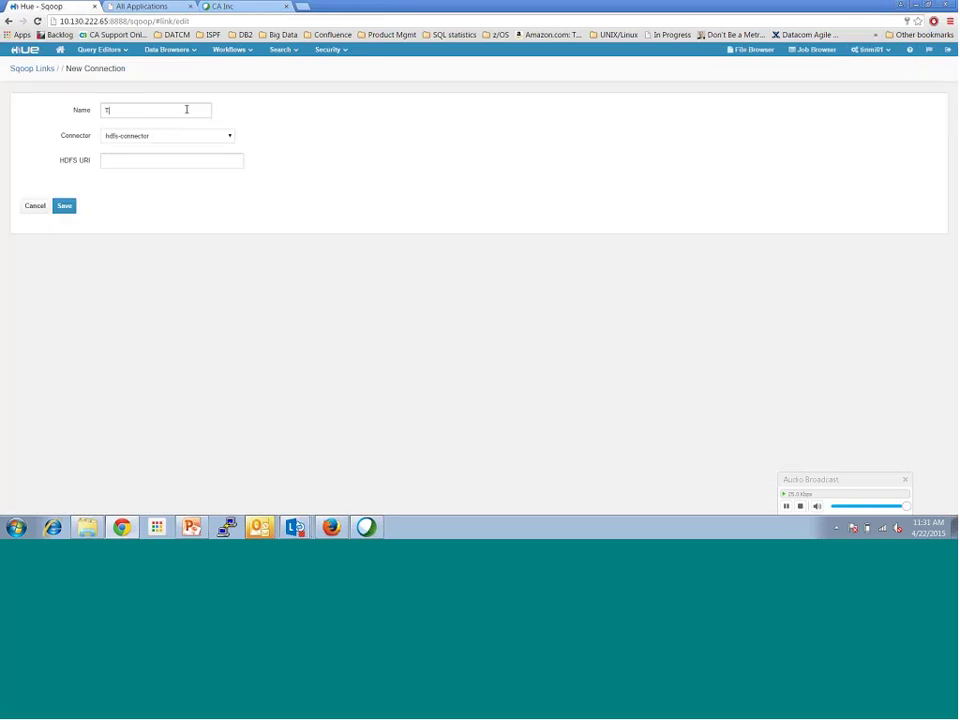
type("a")
key("BackSpace")
key("BackSpace")
type("MyTargetHDFS")
left_click(148, 162)
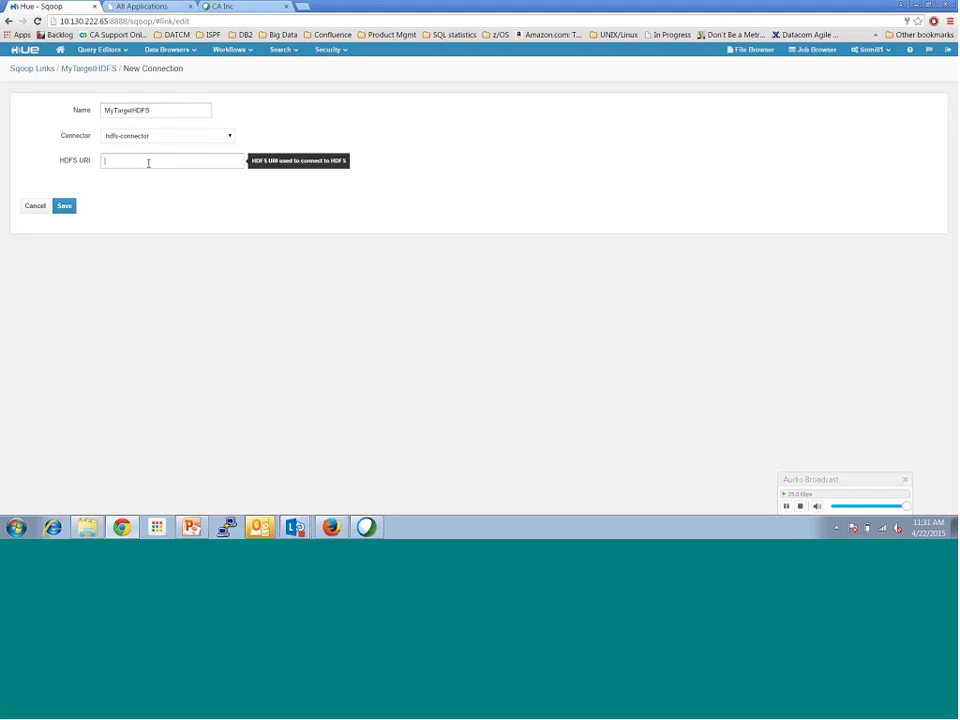
type("hdfs://tmml01-hf133751.ca.com:8020")
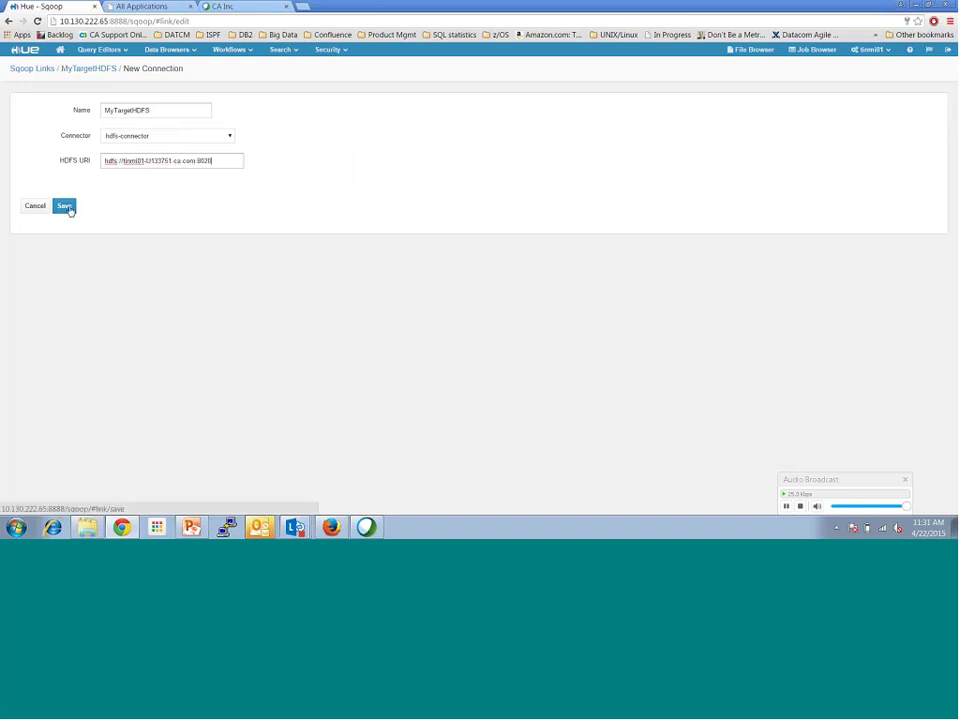
left_click(69, 208)
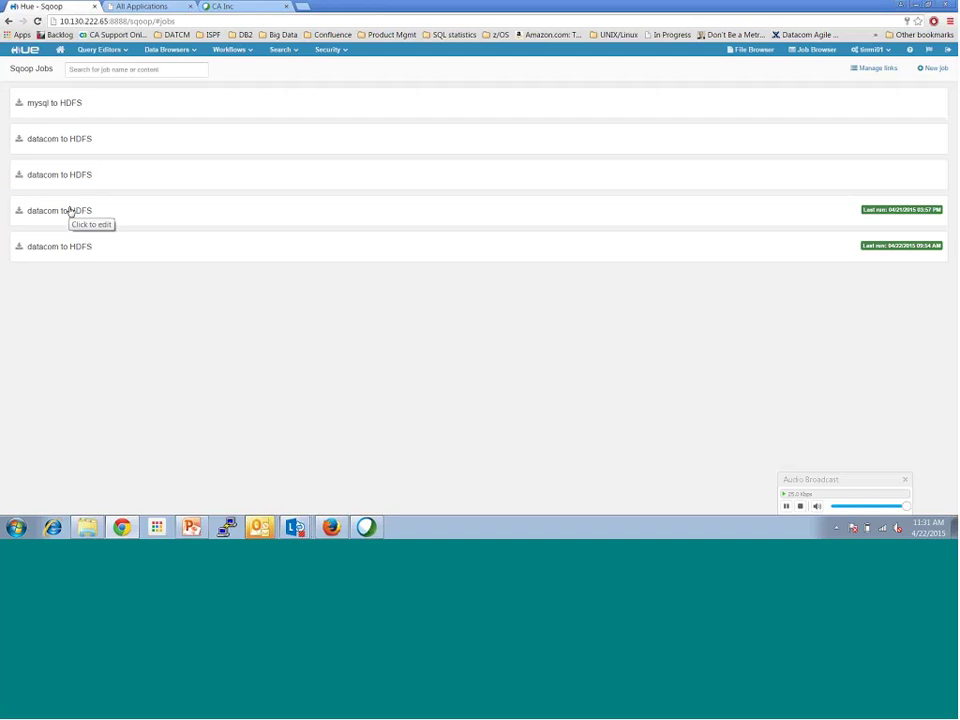
Step: Create job AGGTXNSjob from myDTCMServer to DemoTargetHDFS and advance to the database step
left_click(932, 68)
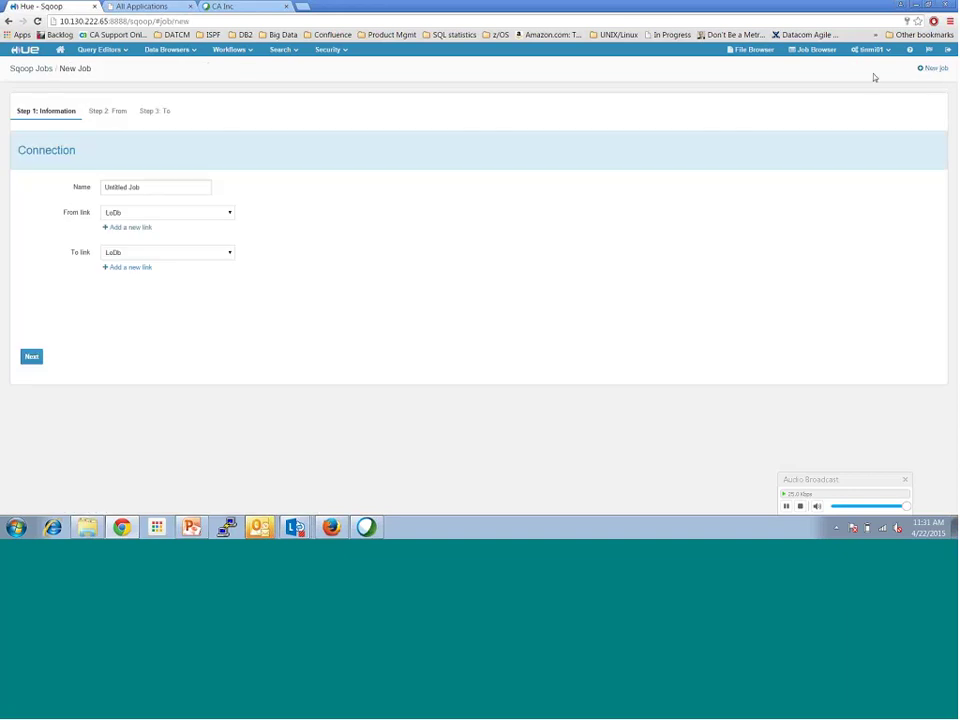
left_click(92, 186)
type("AcGTXNSjob")
left_click(156, 213)
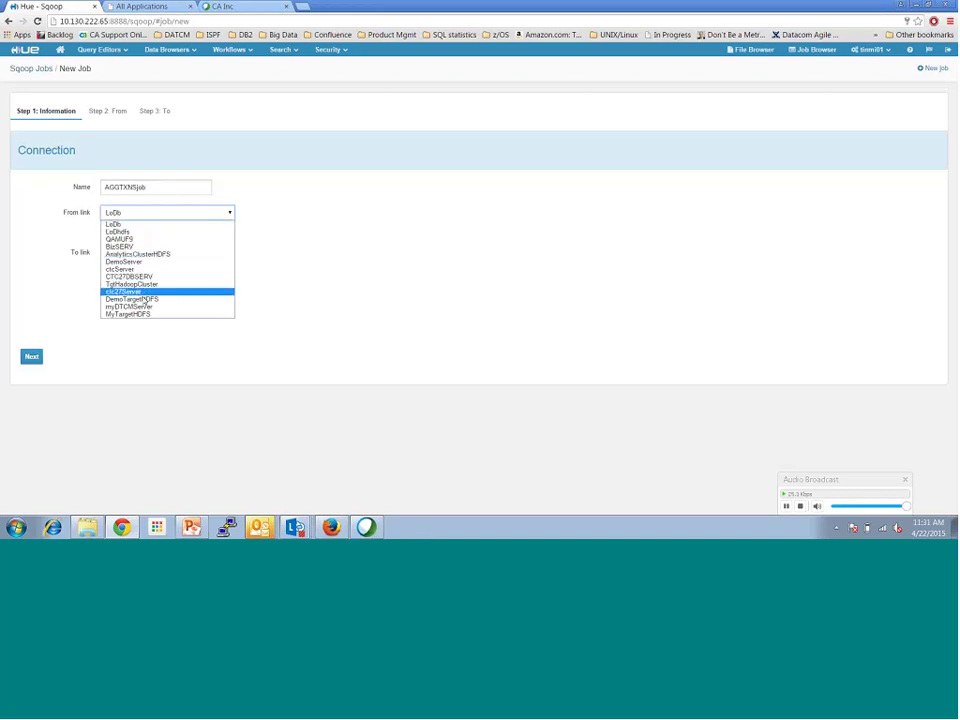
key("Escape")
key("m")
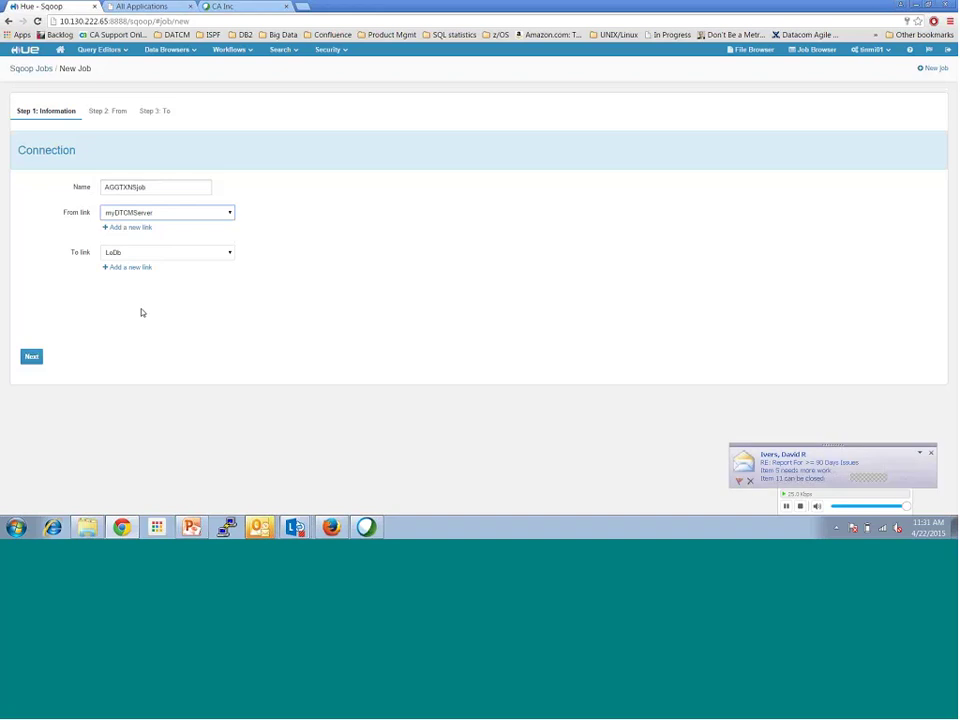
left_click(140, 255)
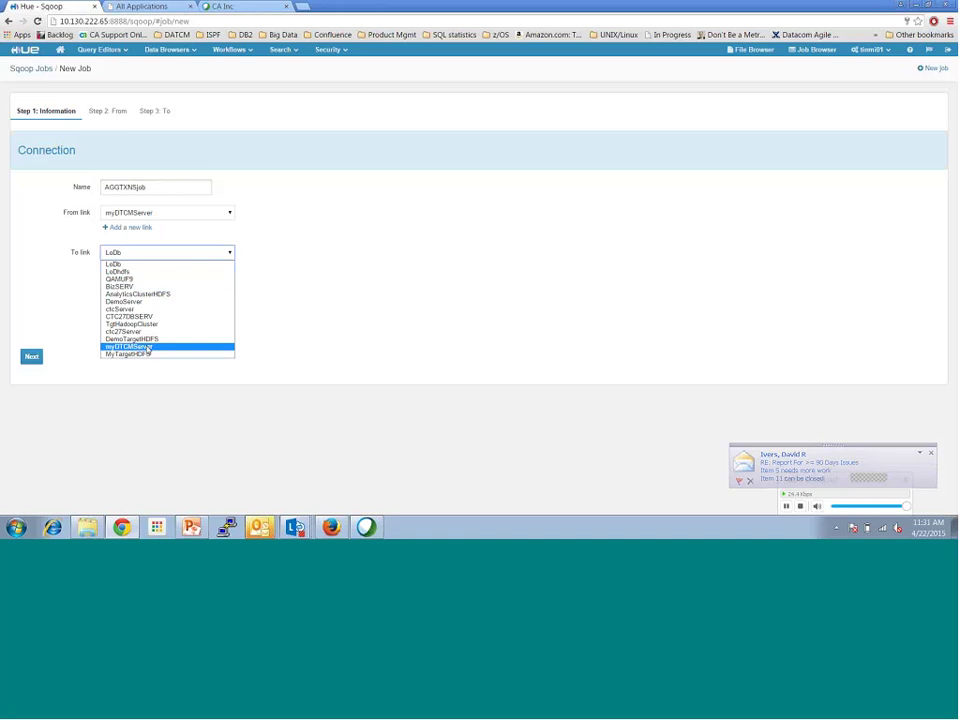
key("Escape")
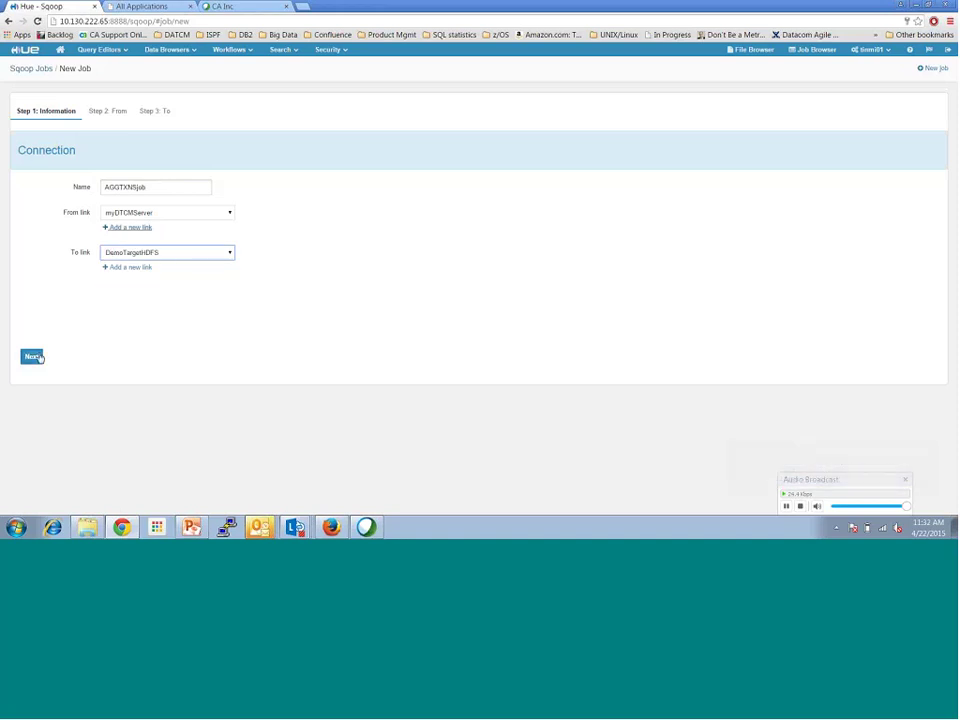
left_click(31, 356)
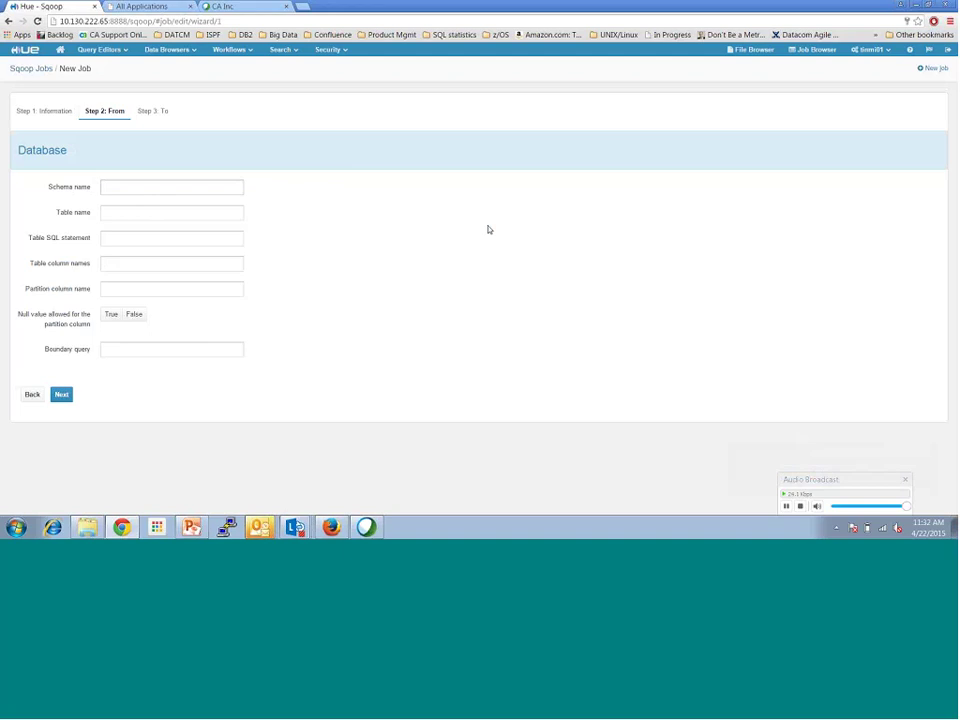
Step: Enter schema SYSADM, table AGGTXNS and partition column customerId, then go to the HDFS step
type("SYSADm")
key("Tab")
left_click(230, 187)
key("BackSpace")
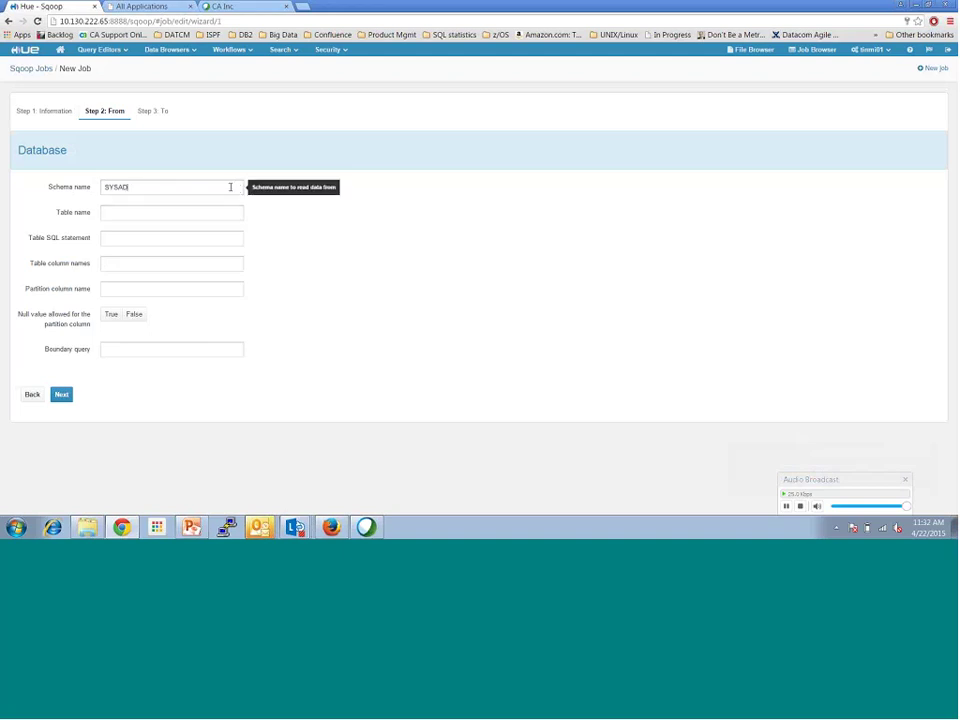
type("M")
type("AGGTXNS")
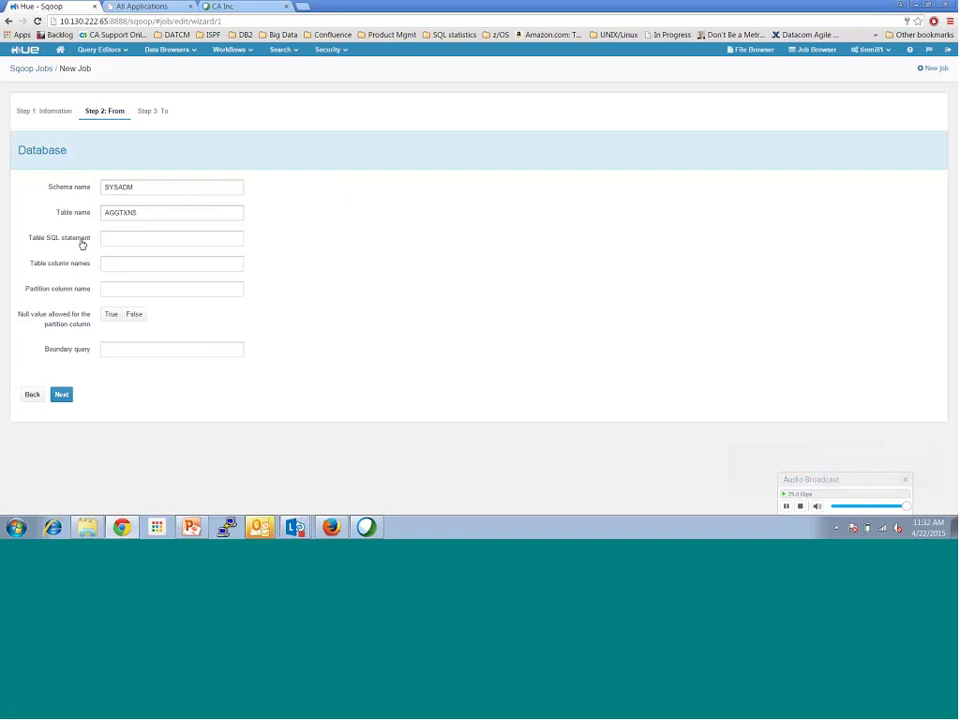
left_click(110, 290)
type("customer")
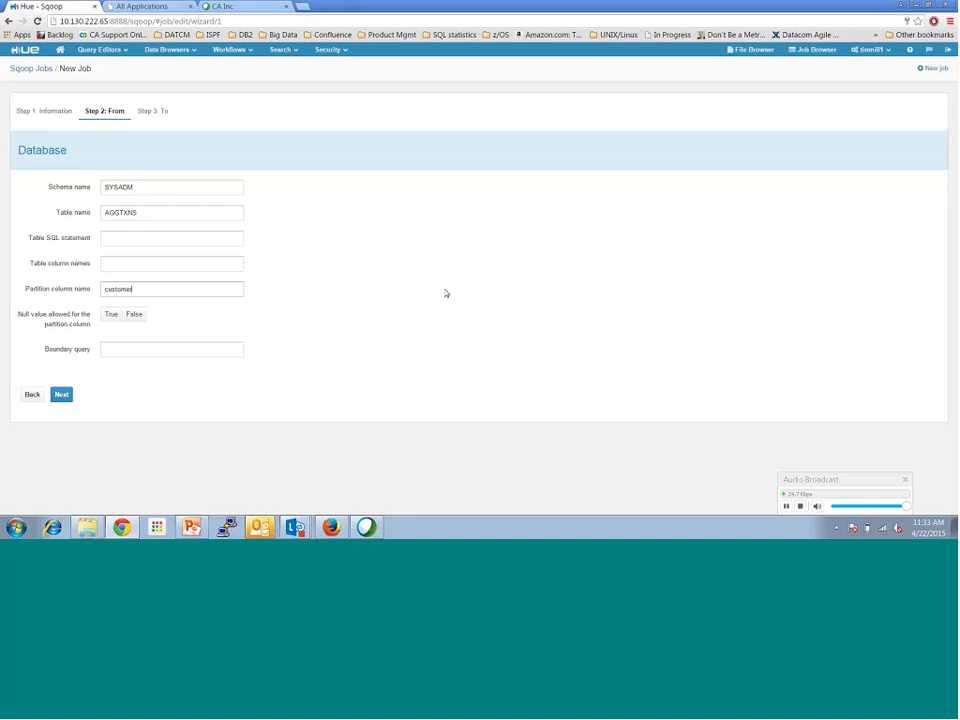
type("Id")
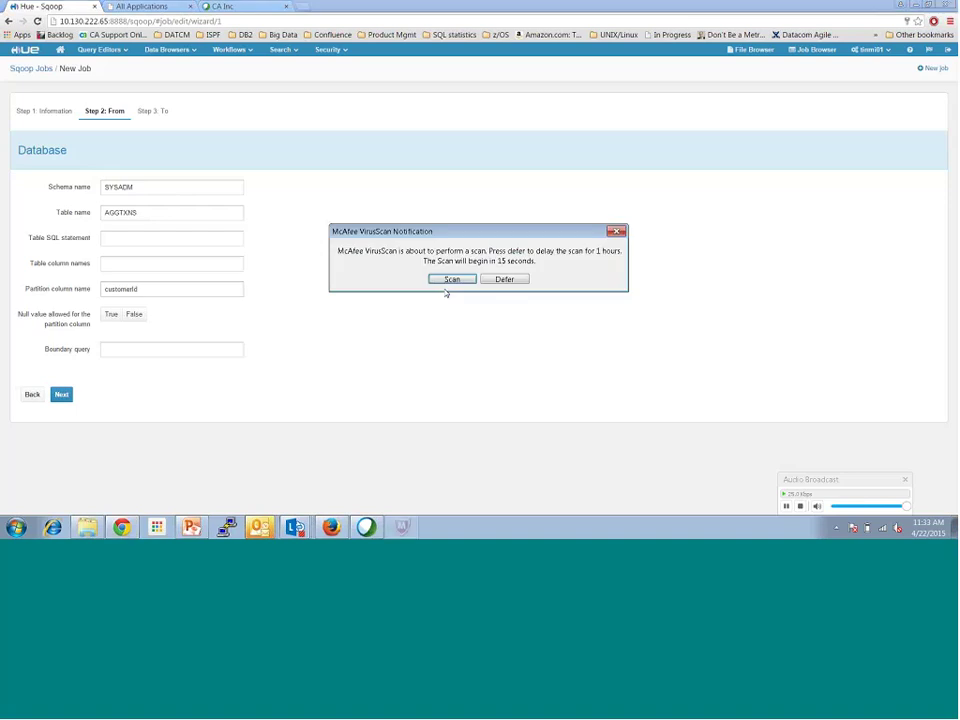
left_click(521, 278)
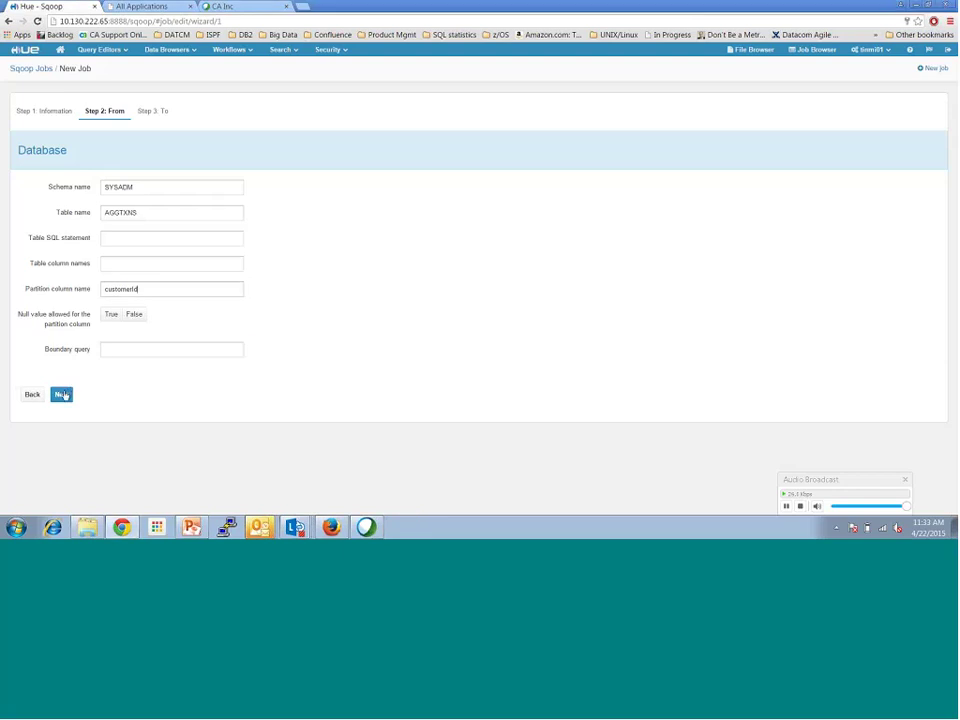
left_click(62, 395)
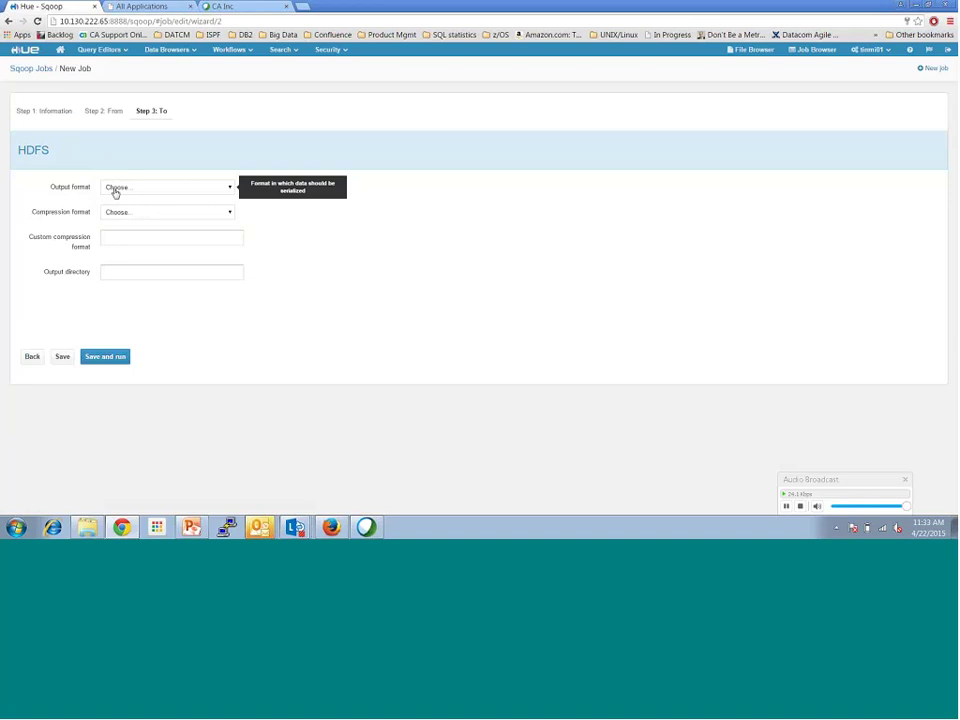
Step: Save and run the job with TEXT_FILE output, no compression, into /user/tsmi01/AGGTXNS_via_Sqoop
left_click(115, 190)
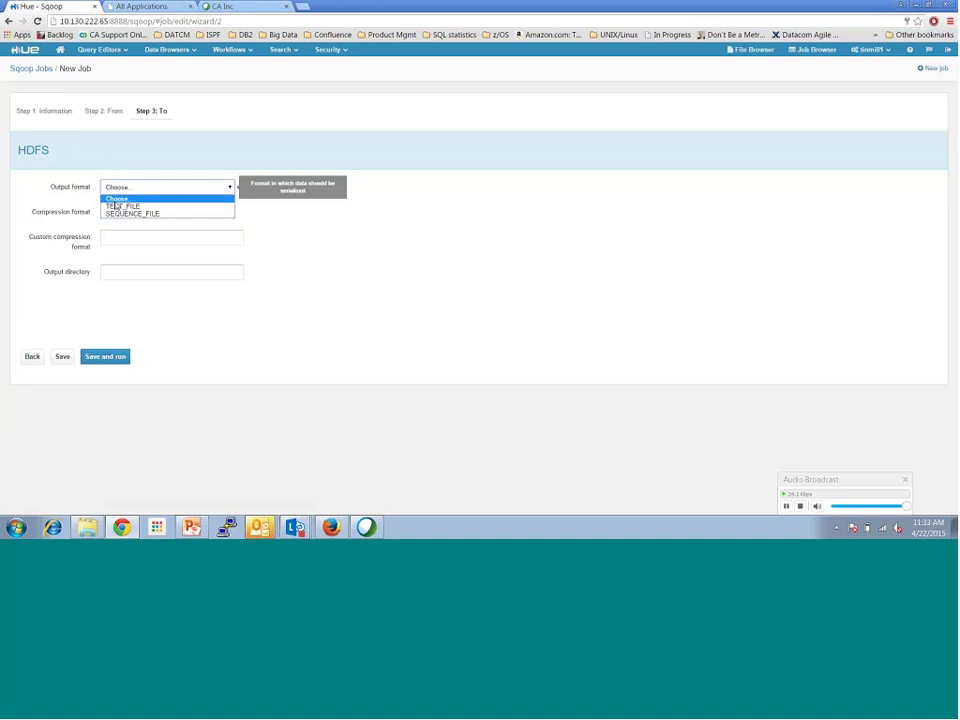
left_click(120, 207)
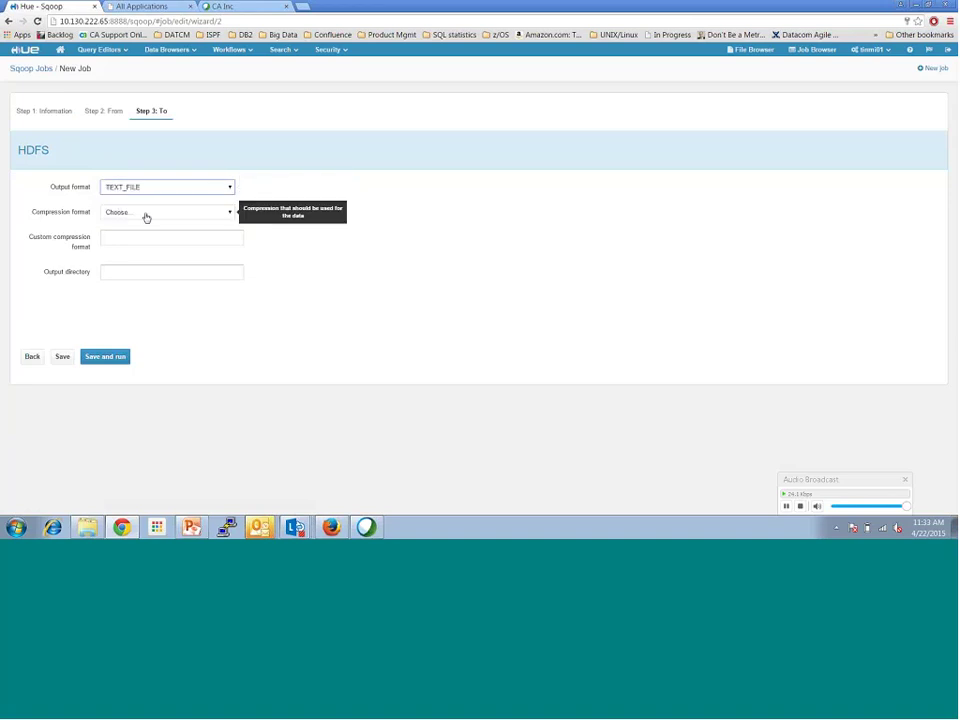
left_click(146, 213)
left_click(141, 233)
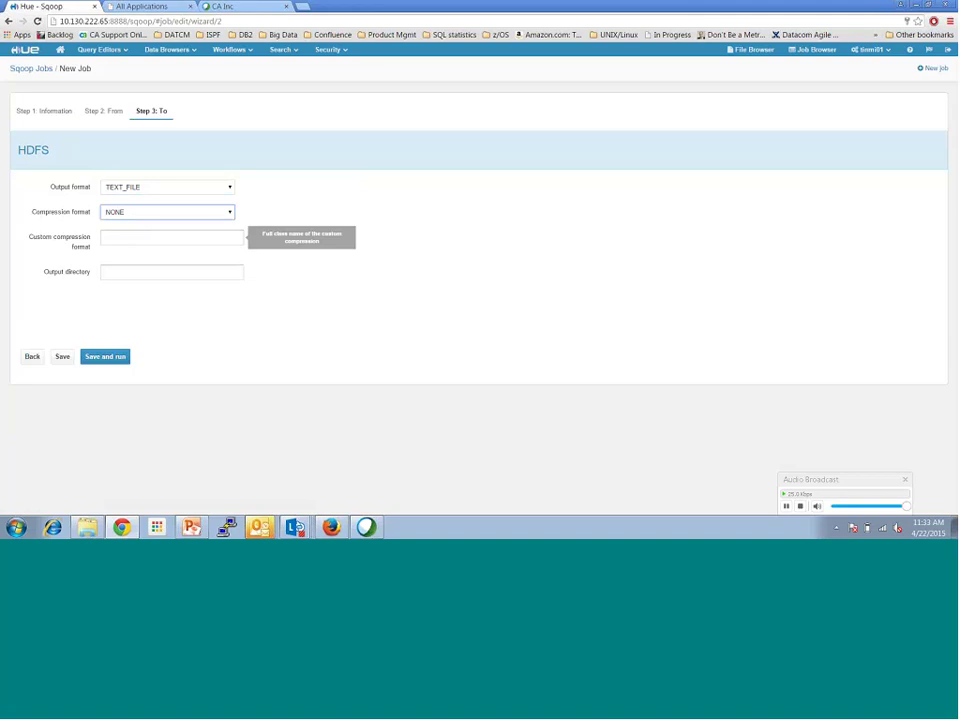
left_click(126, 271)
type("/u")
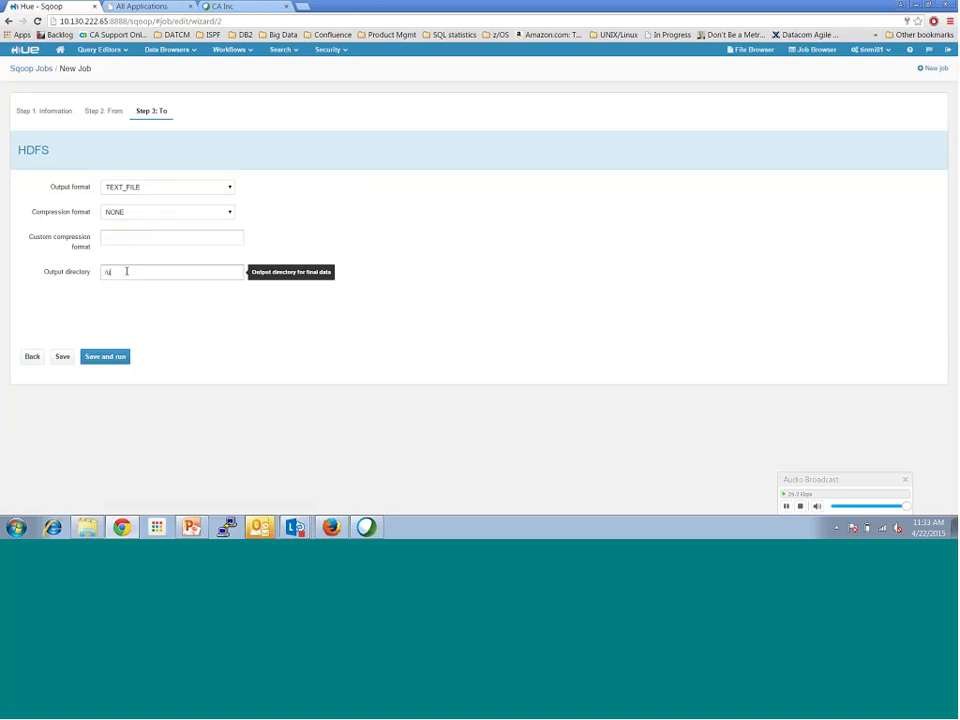
type("ser/tsmi01/AGGTXNS_via_Sqoop")
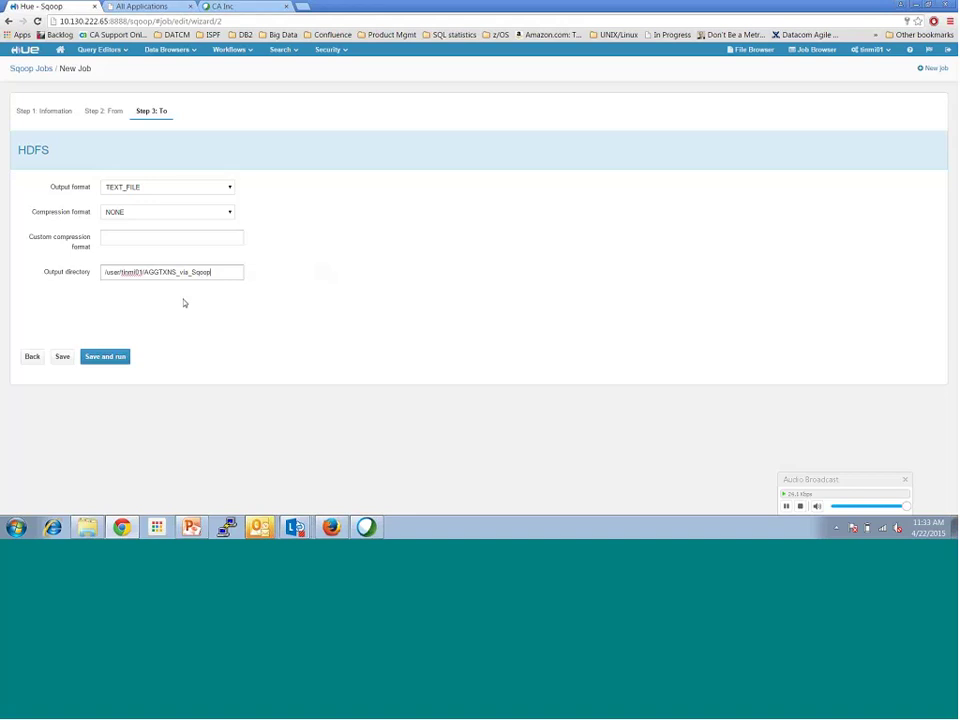
left_click(115, 359)
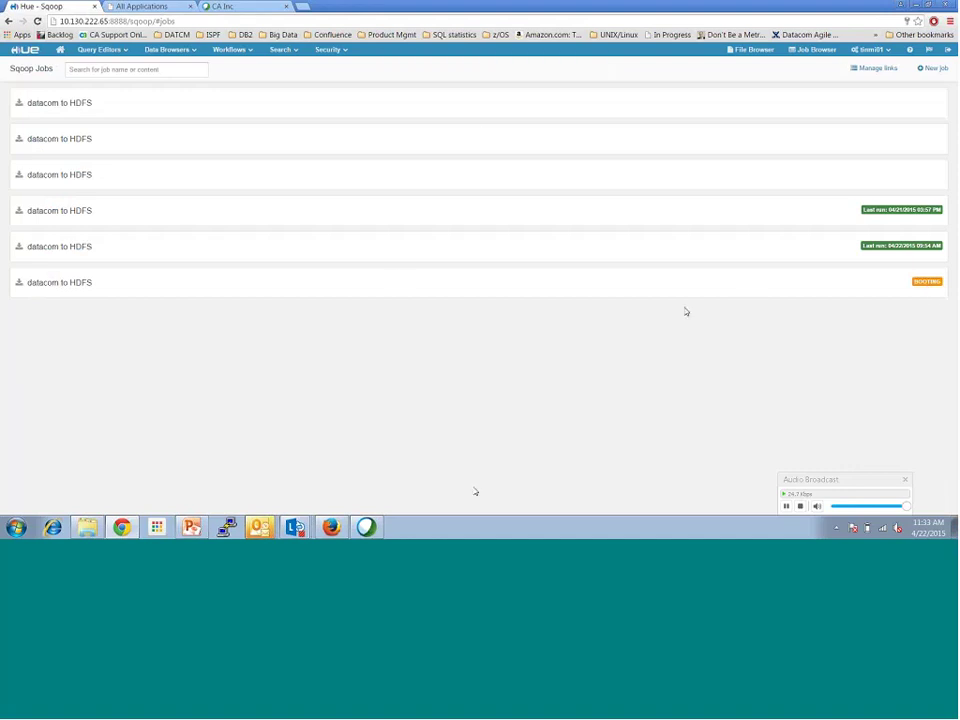
left_click(331, 527)
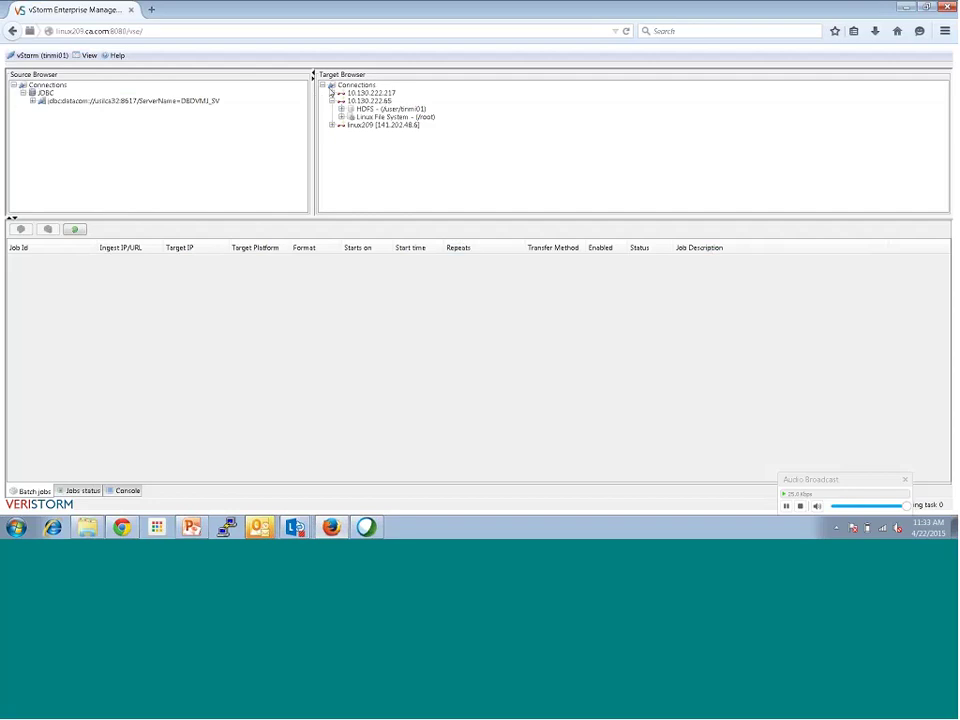
Step: Sign back in to vStorm Enterprise Manager
left_click(33, 101)
left_click(42, 109)
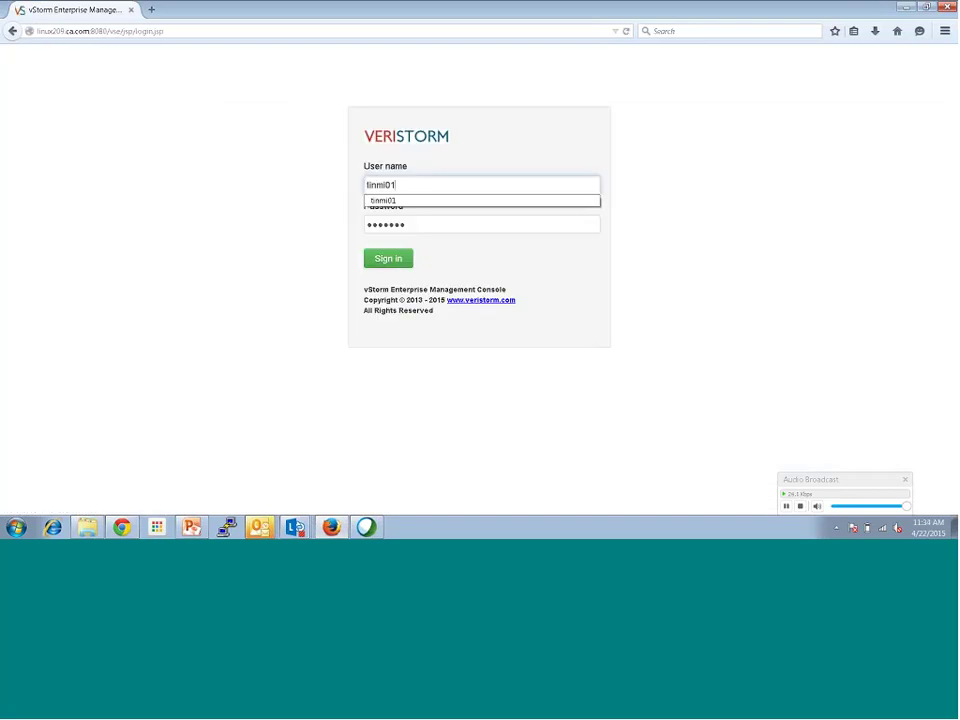
left_click(381, 259)
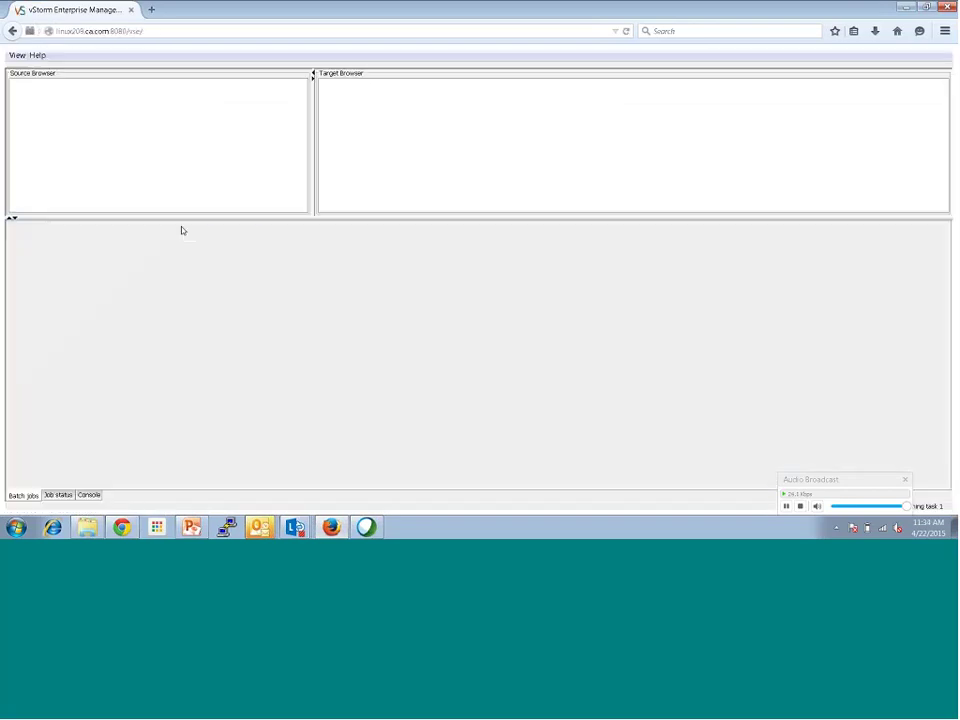
Step: Expand JDBC > jdbcx > Schemas > SYSADM > Tables and right-click AGGTXNS
left_click(22, 91)
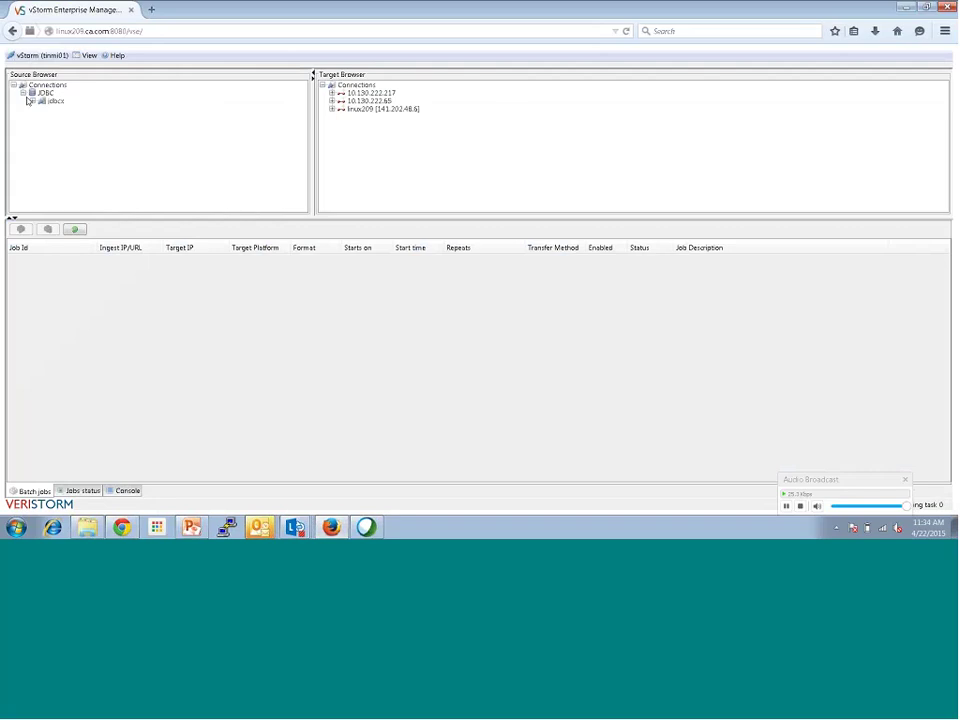
left_click(31, 101)
left_click(43, 109)
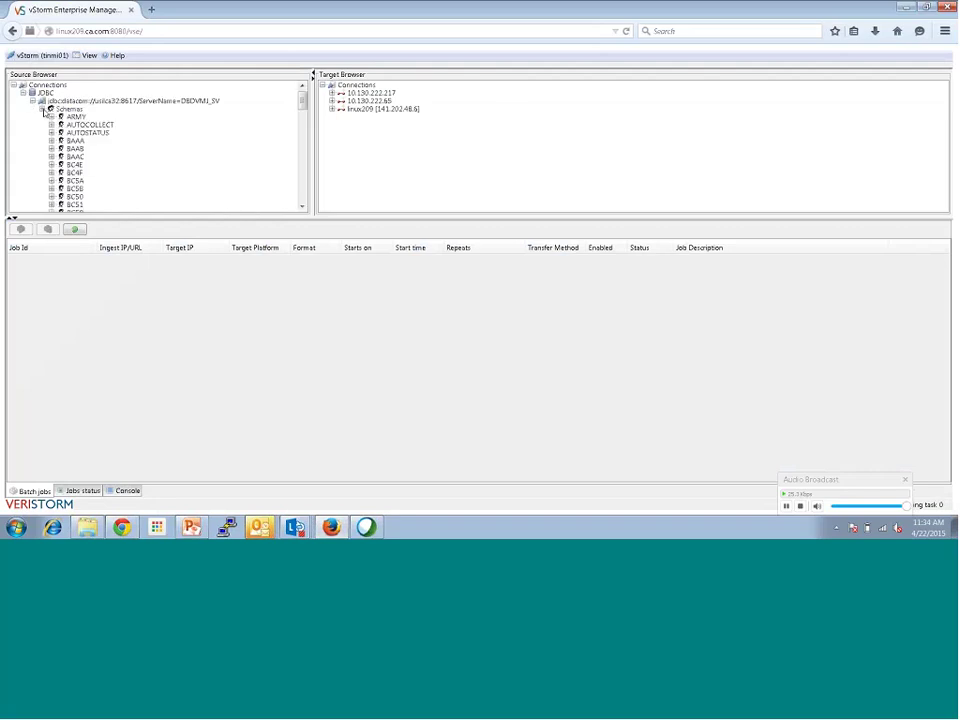
left_click_drag(297, 103, 289, 193)
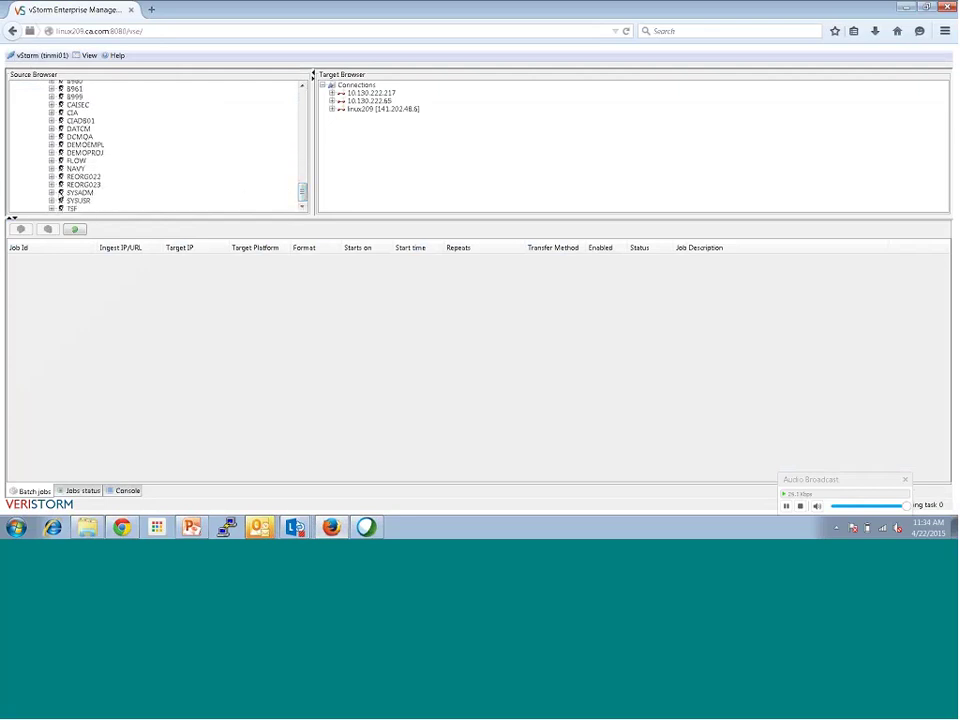
left_click(51, 192)
left_click(60, 201)
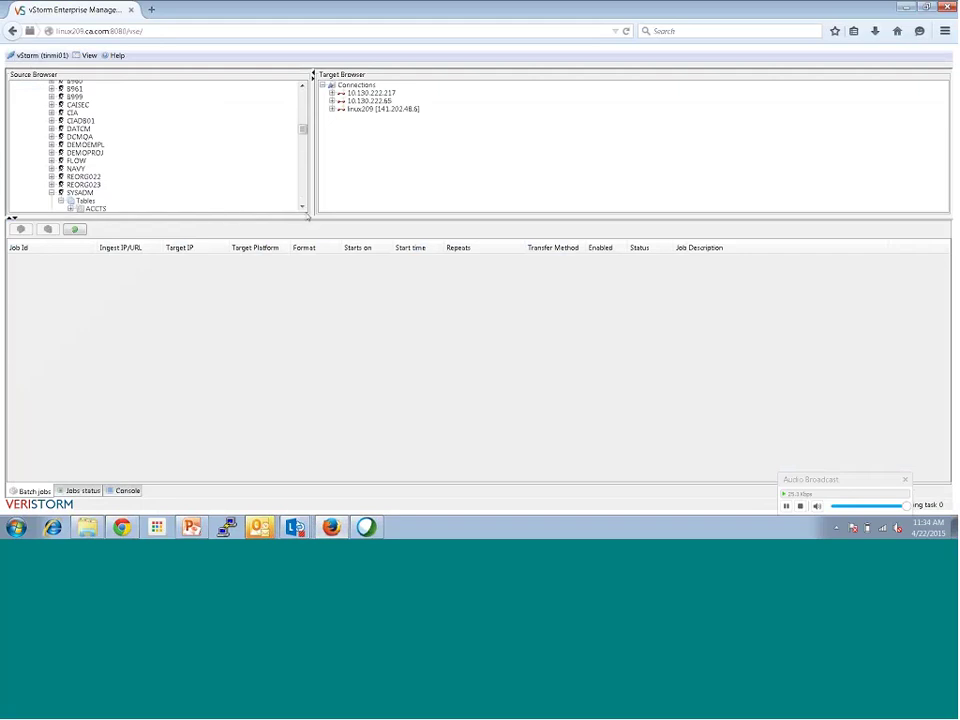
scroll(104, 153, "down", 3)
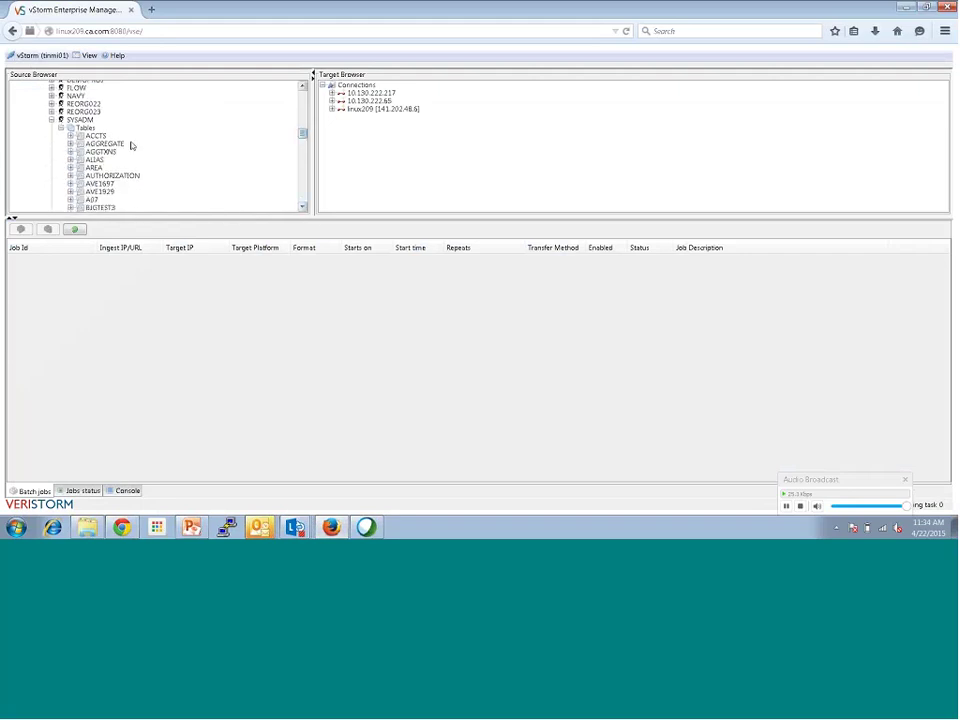
right_click(104, 153)
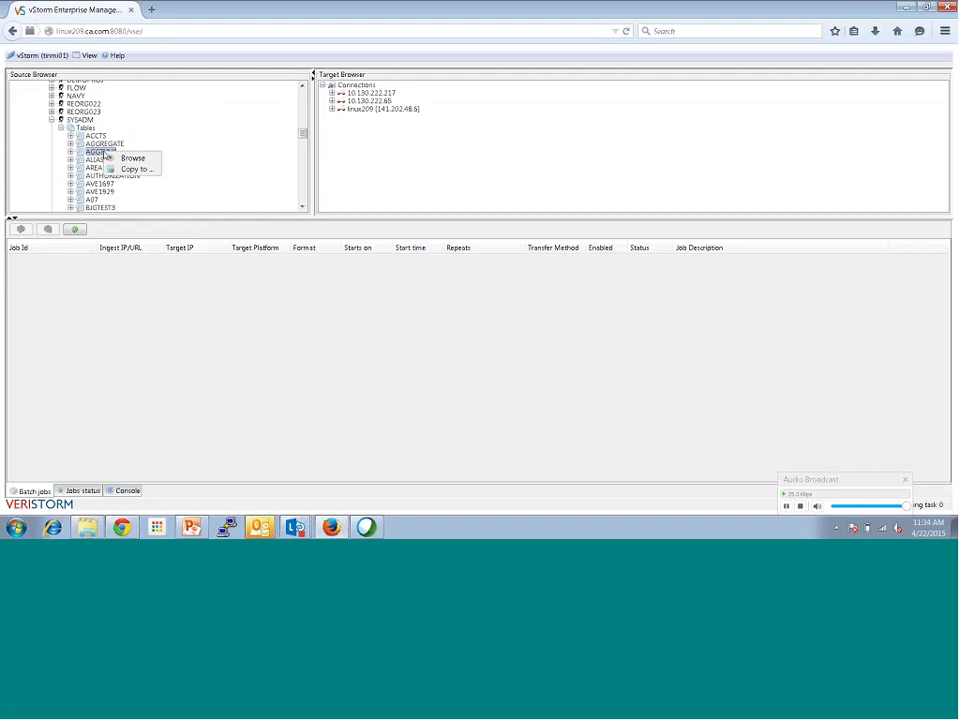
Step: Copy AGGTXNS to HDFS as CSV with default columns and filter, then return to Hue
left_click(130, 170)
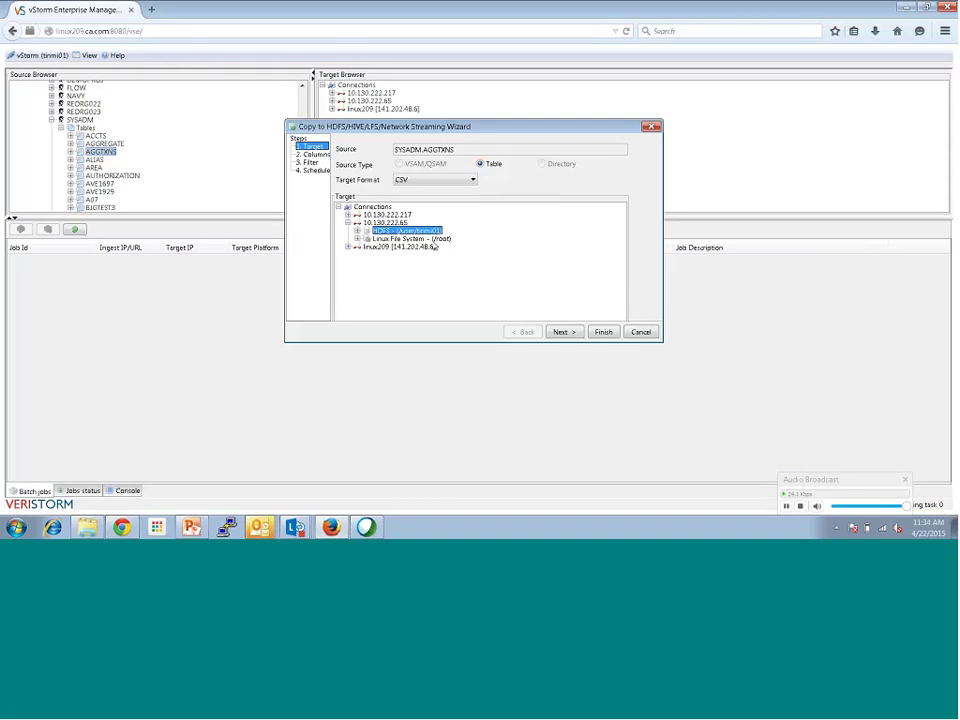
left_click(561, 332)
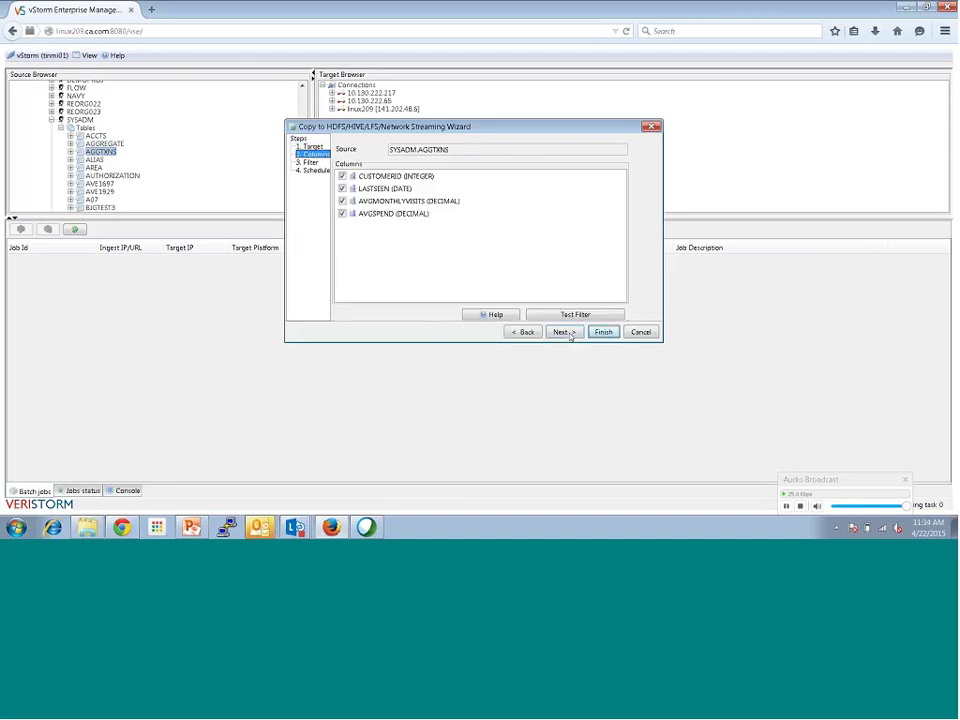
left_click(563, 333)
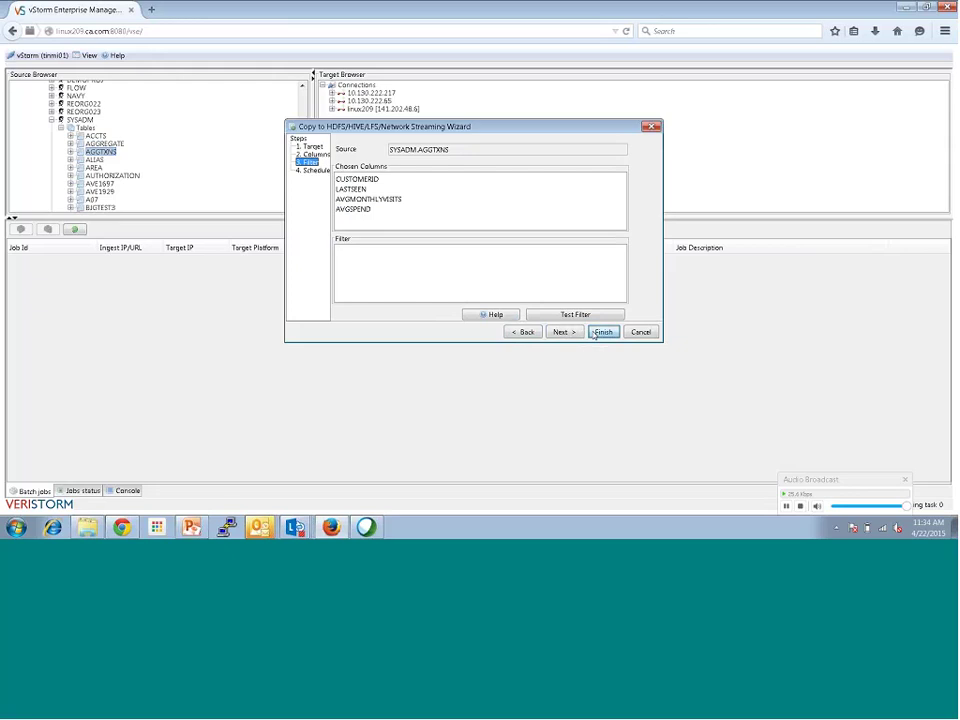
left_click(594, 333)
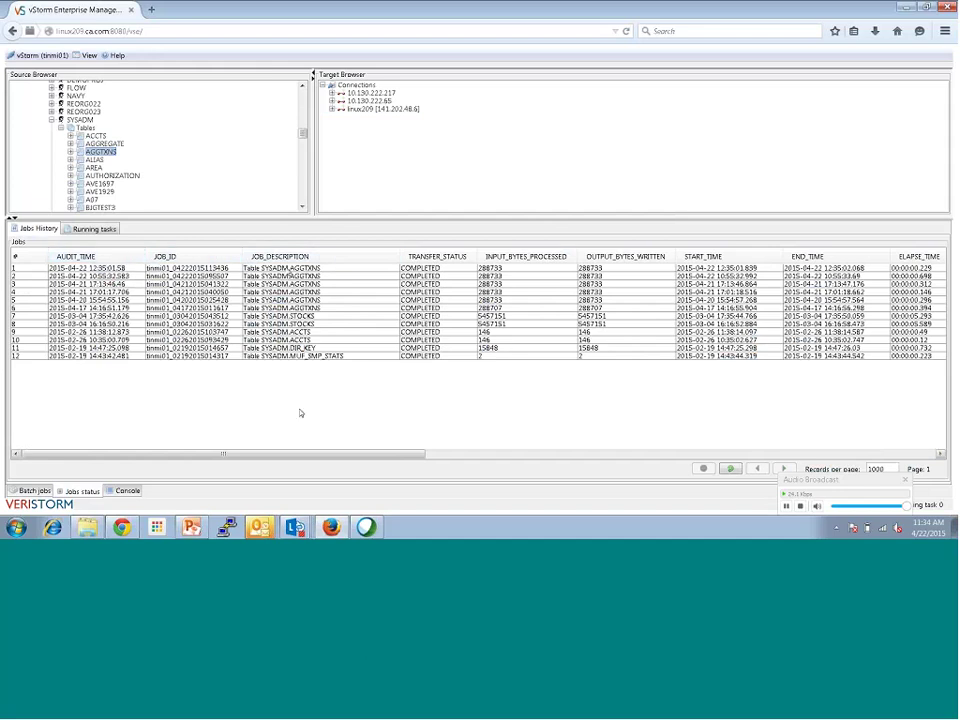
left_click(121, 526)
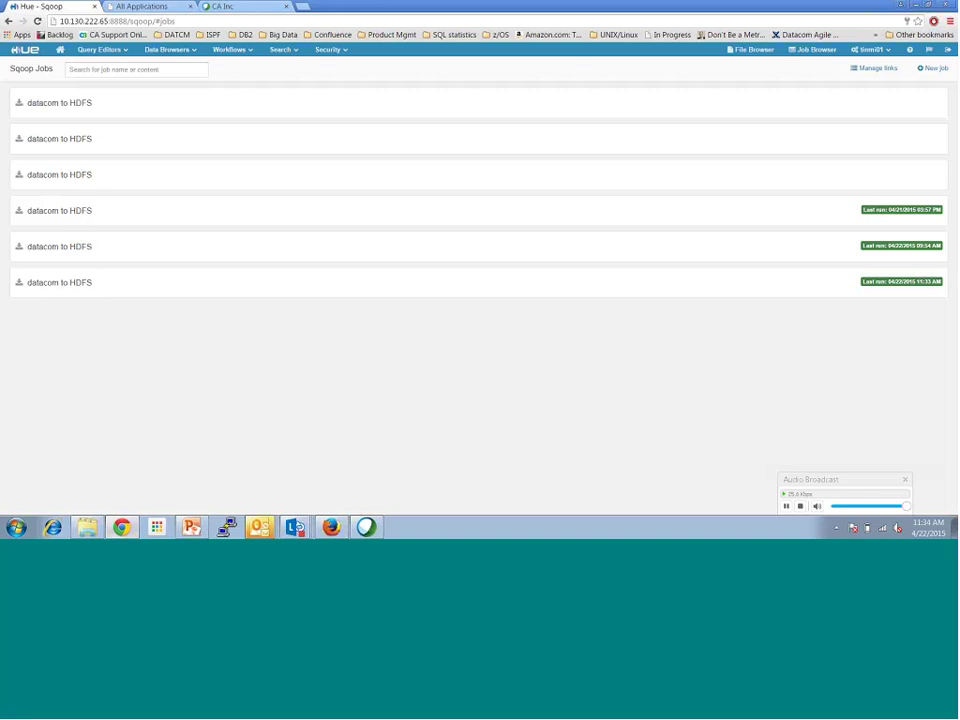
Step: Browse HDFS in Hue's File Browser and open the AGGTXNS_via_Sqoop folder
left_click(738, 57)
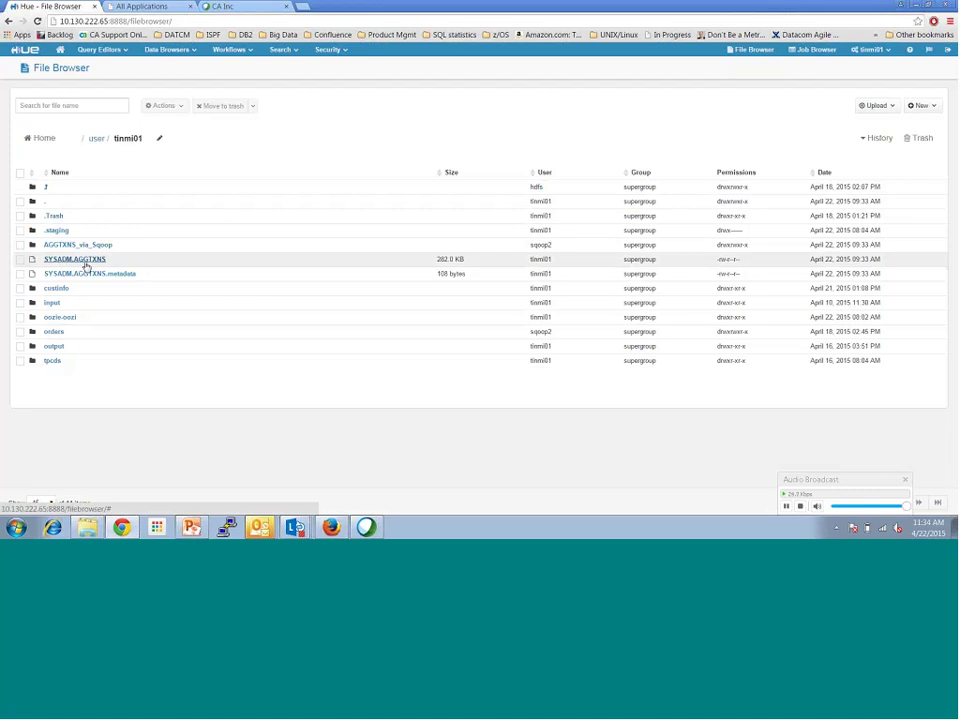
left_click(192, 51)
left_click(174, 96)
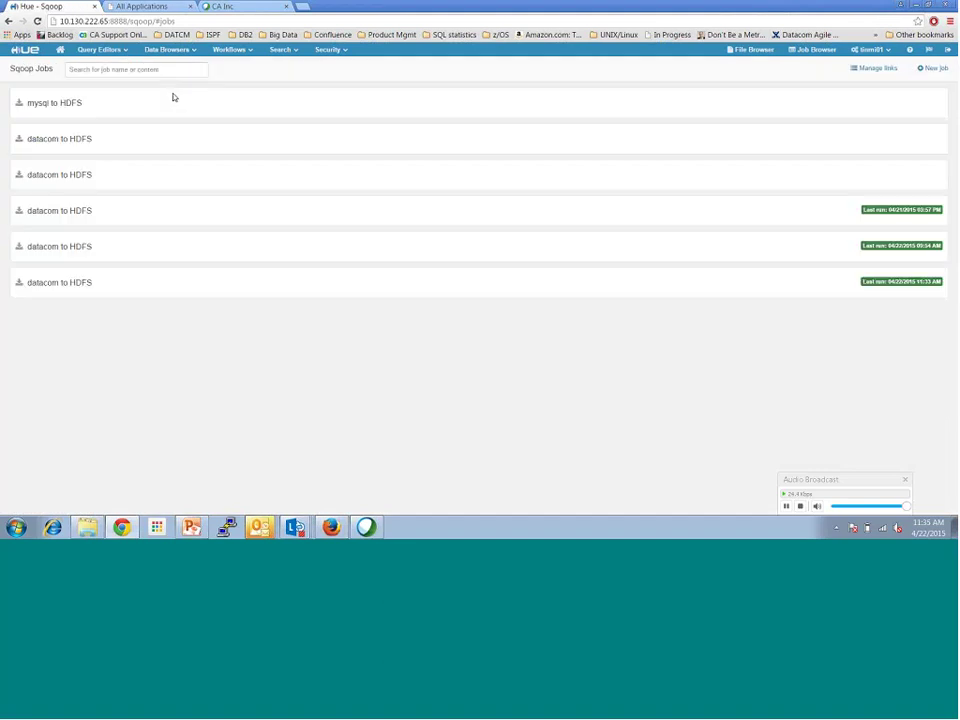
left_click(764, 55)
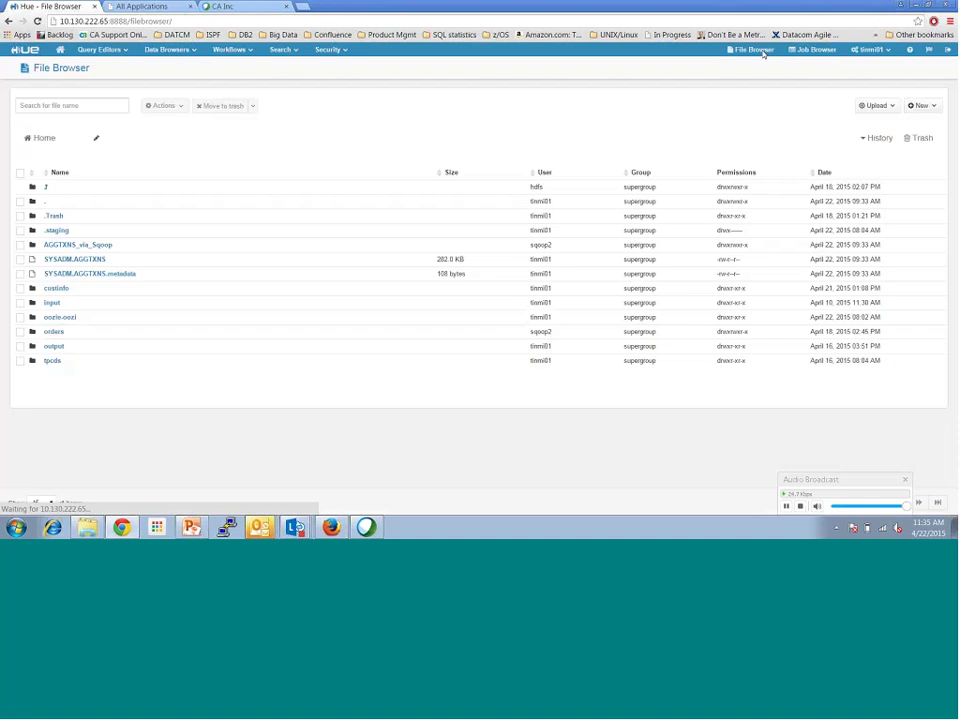
left_click(79, 249)
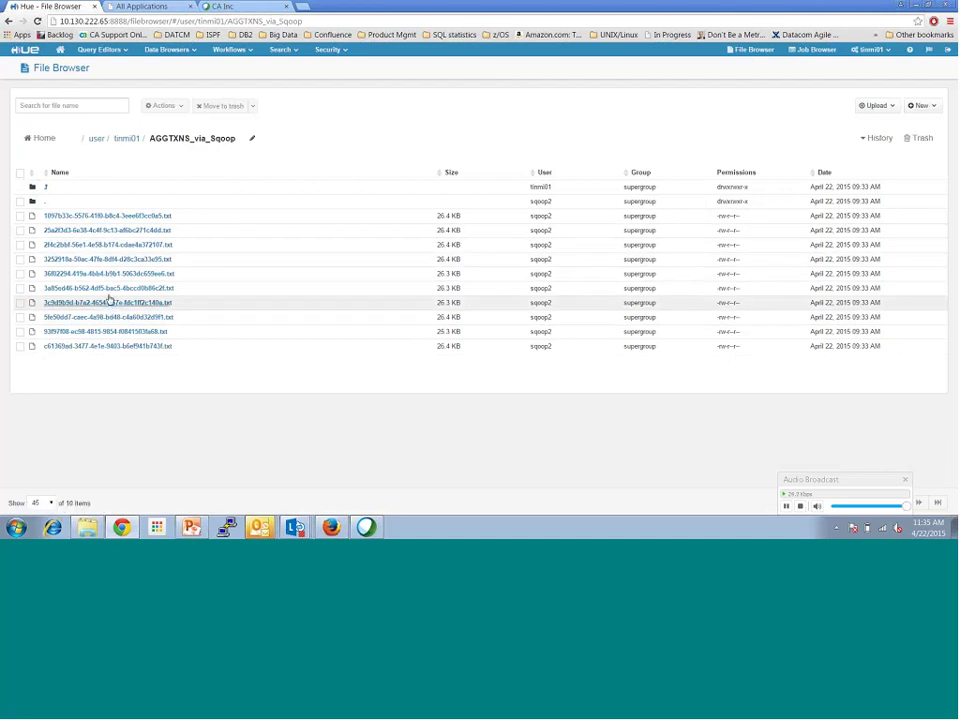
Step: Inspect one imported text file, then view the SYSADM.AGGTXNS file from the home folder
left_click(110, 259)
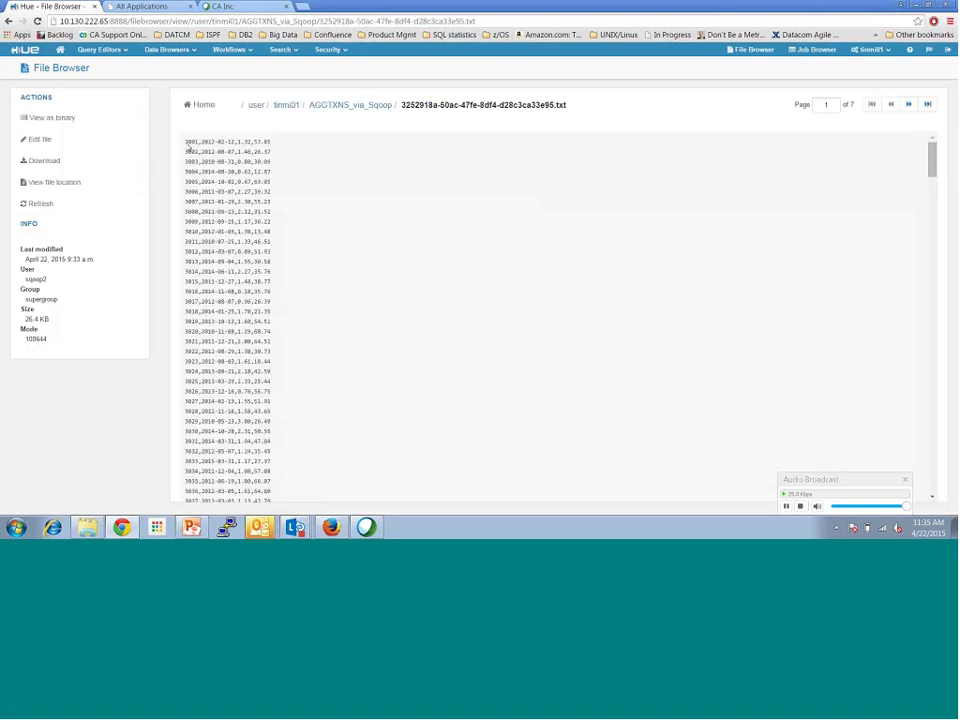
left_click_drag(186, 143, 199, 145)
left_click(286, 105)
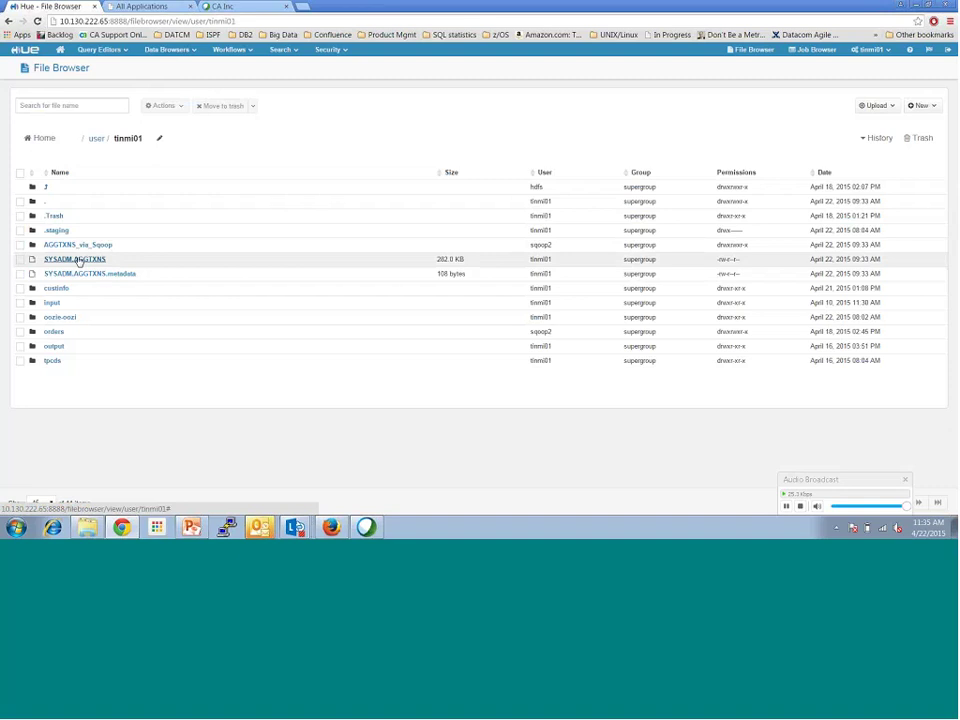
key("alt+Left")
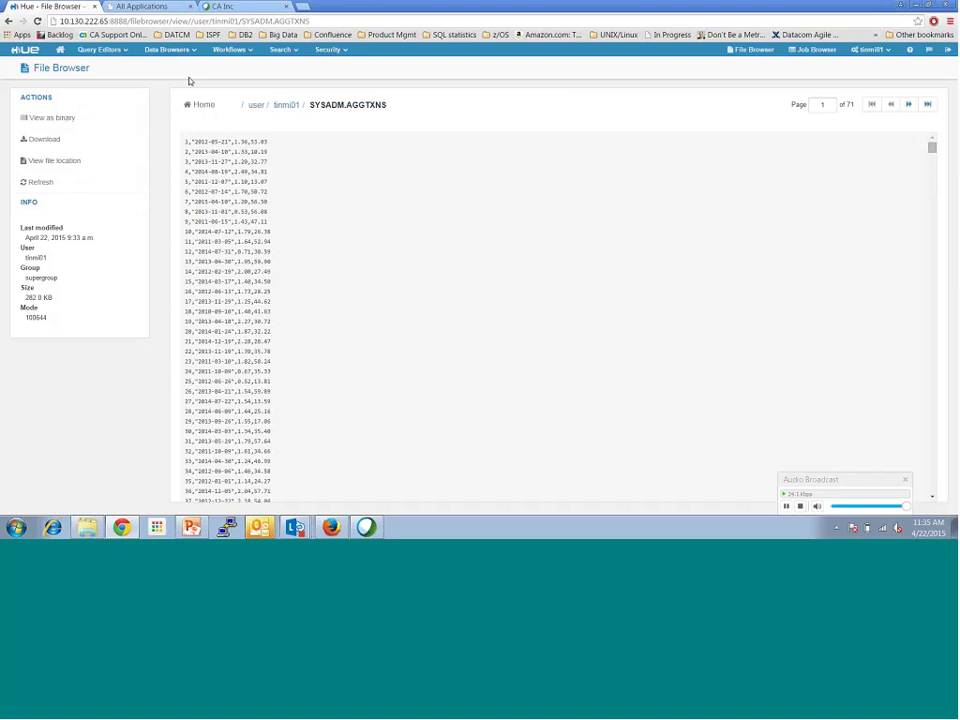
left_click(178, 50)
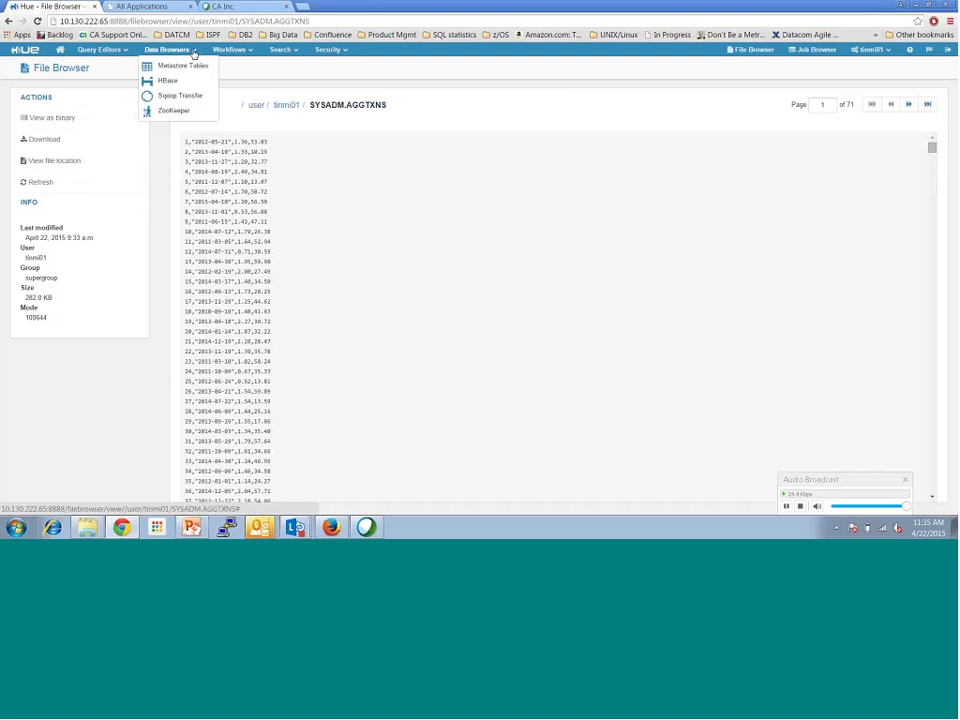
Step: Open the saved StripQuotes script from the Pig Editor's Scripts list
left_click(128, 50)
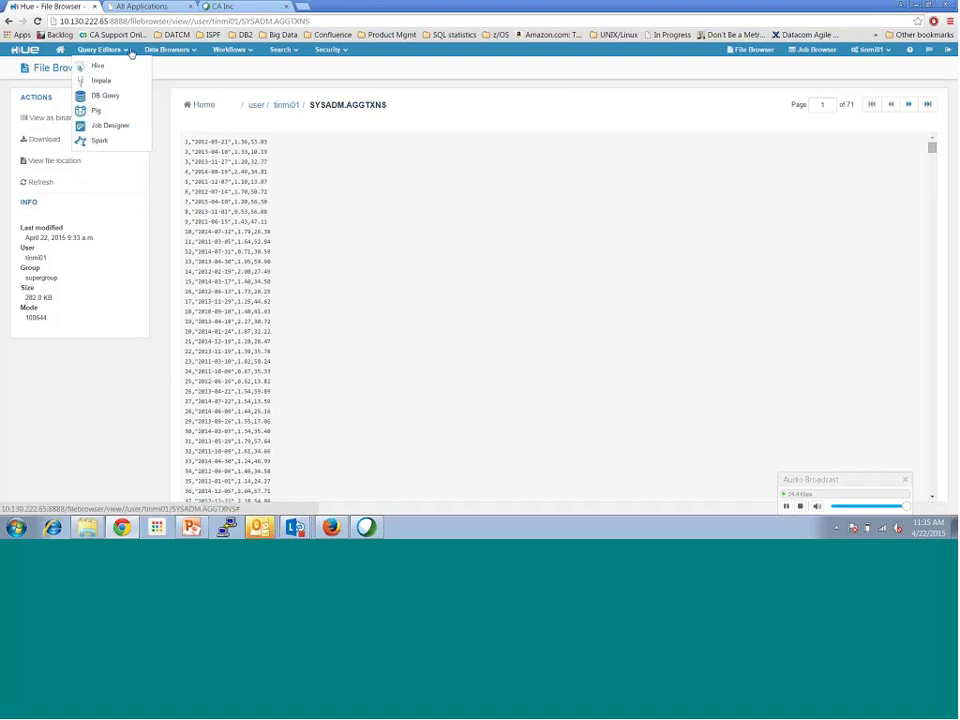
left_click(98, 113)
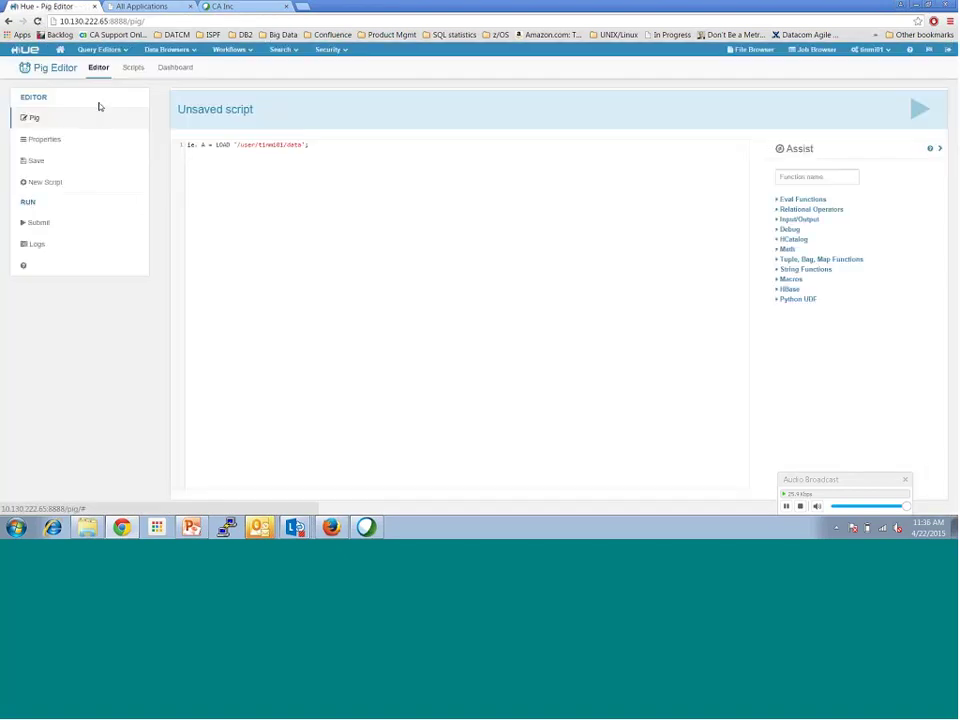
left_click(134, 68)
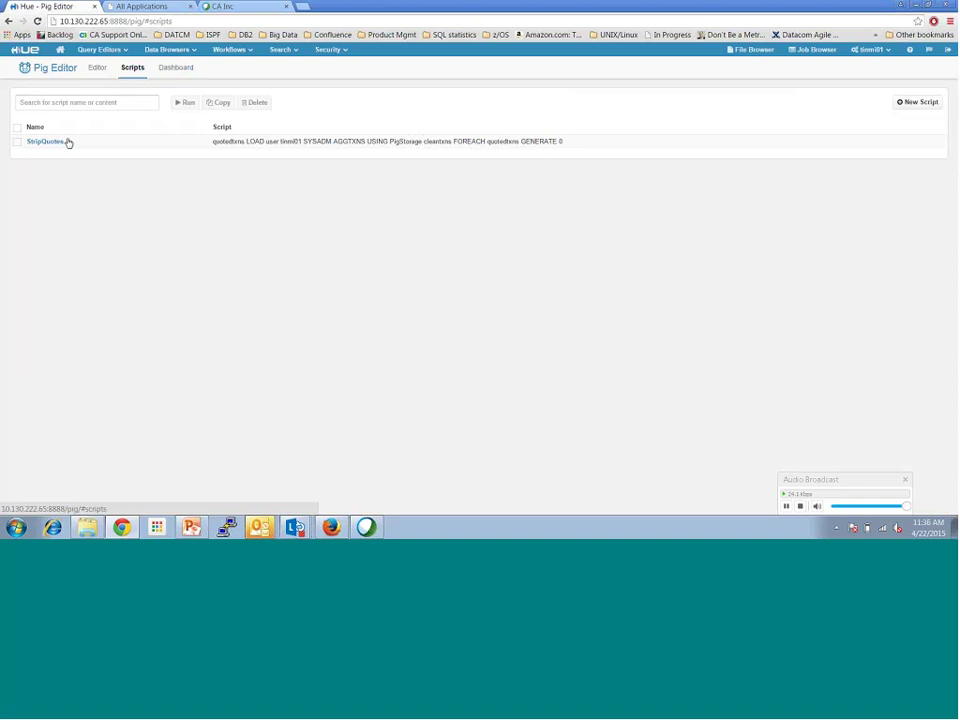
left_click(47, 143)
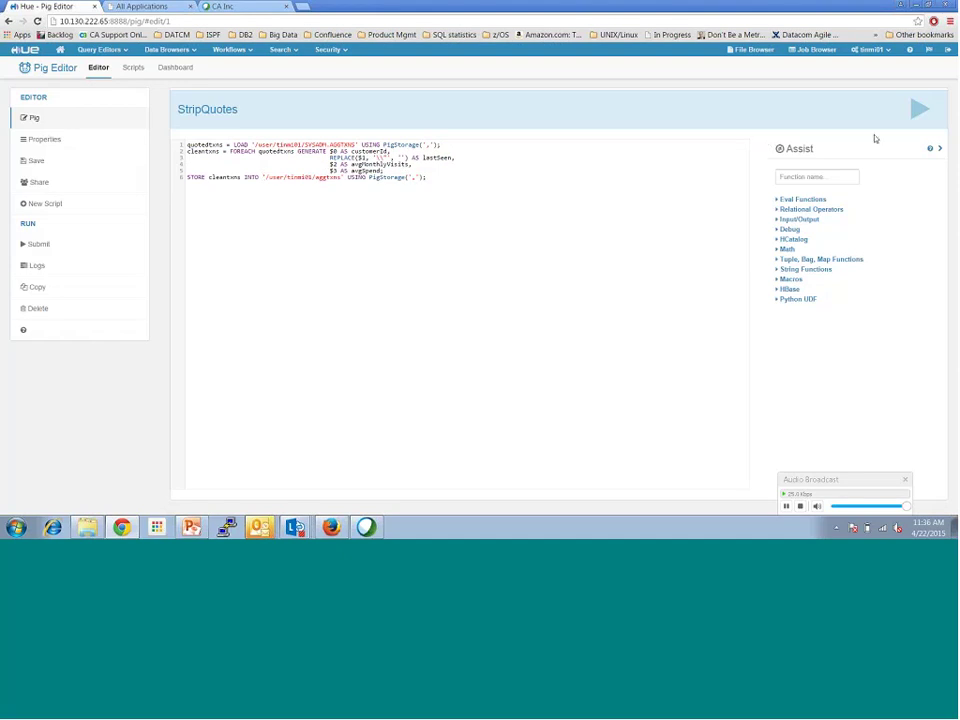
Step: Run the StripQuotes Pig script and watch it running in Job Browser
left_click(918, 107)
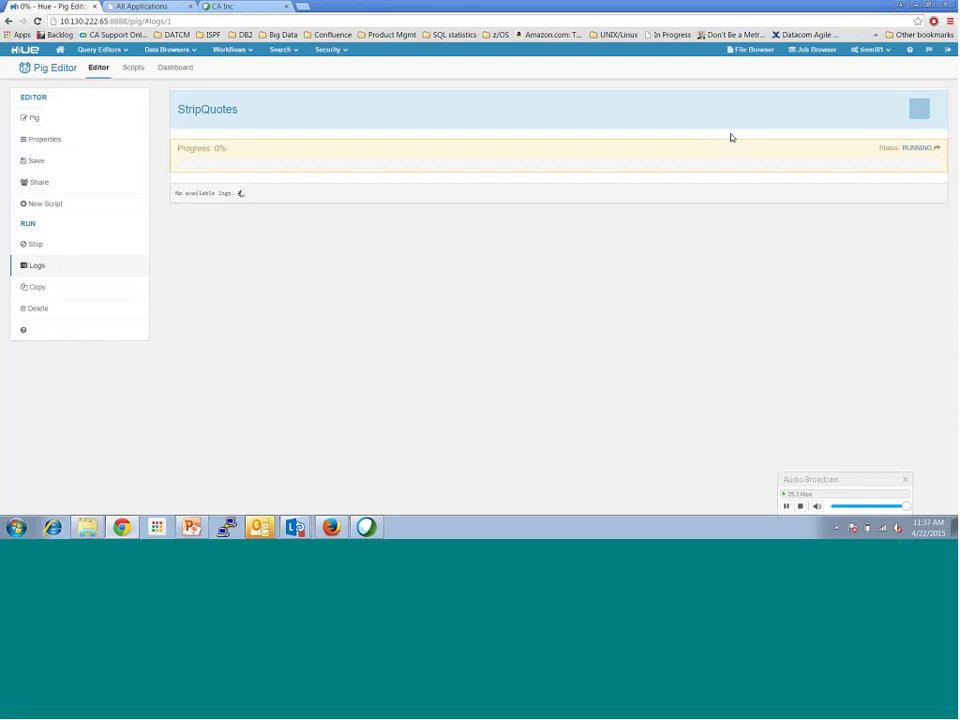
left_click(806, 50)
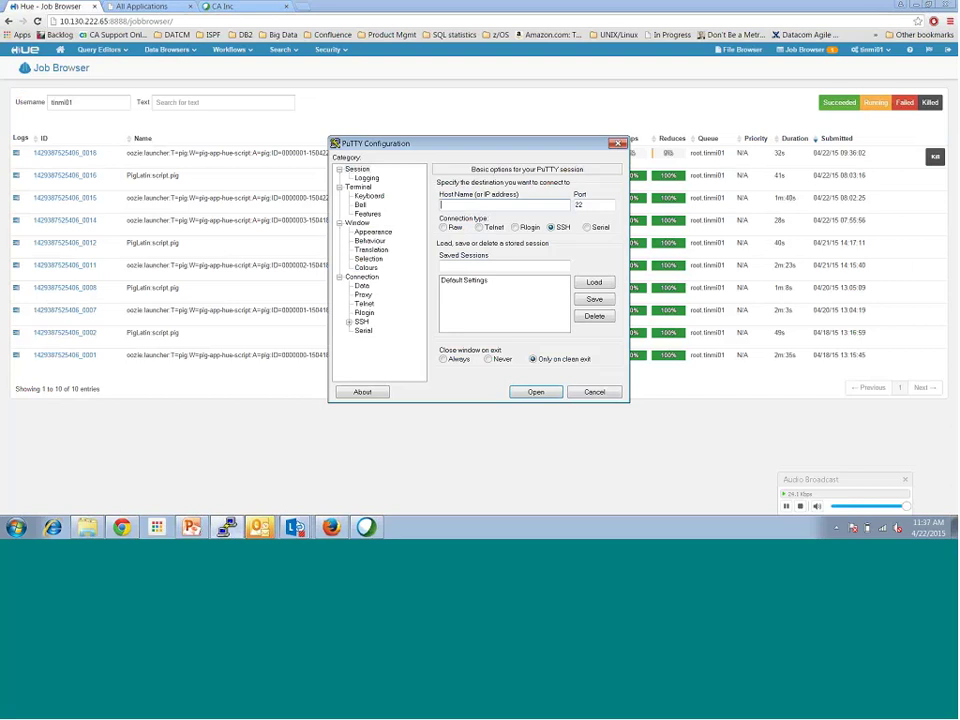
Step: SSH into 10.130.222.65 as root and run ansible 'jps | grep -v Jps' across all nodes
type("10.")
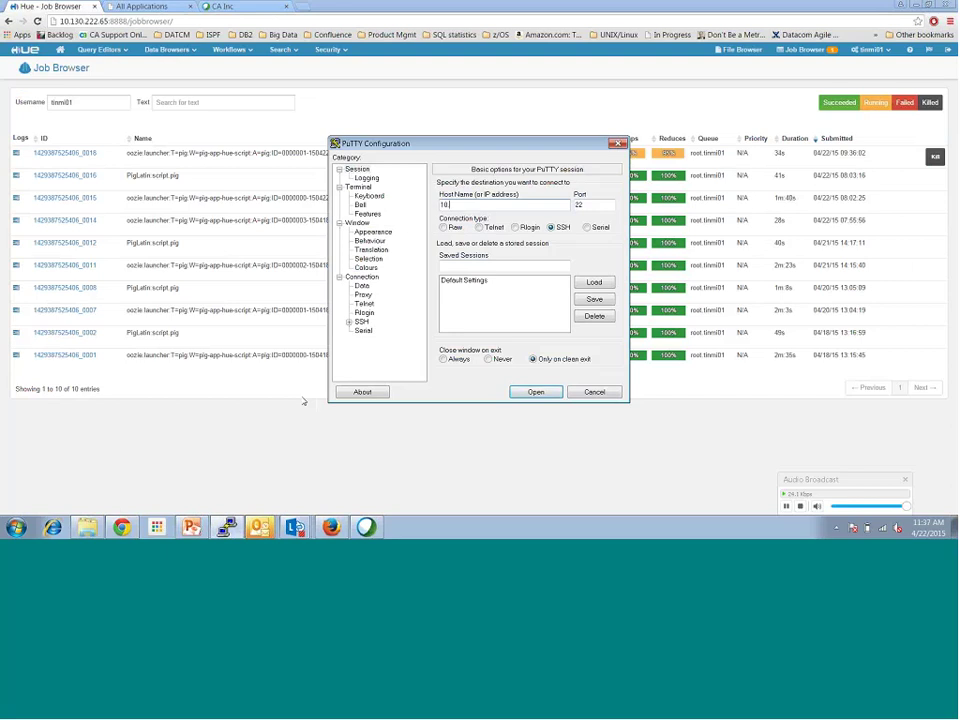
type("130.222.65")
left_click(537, 393)
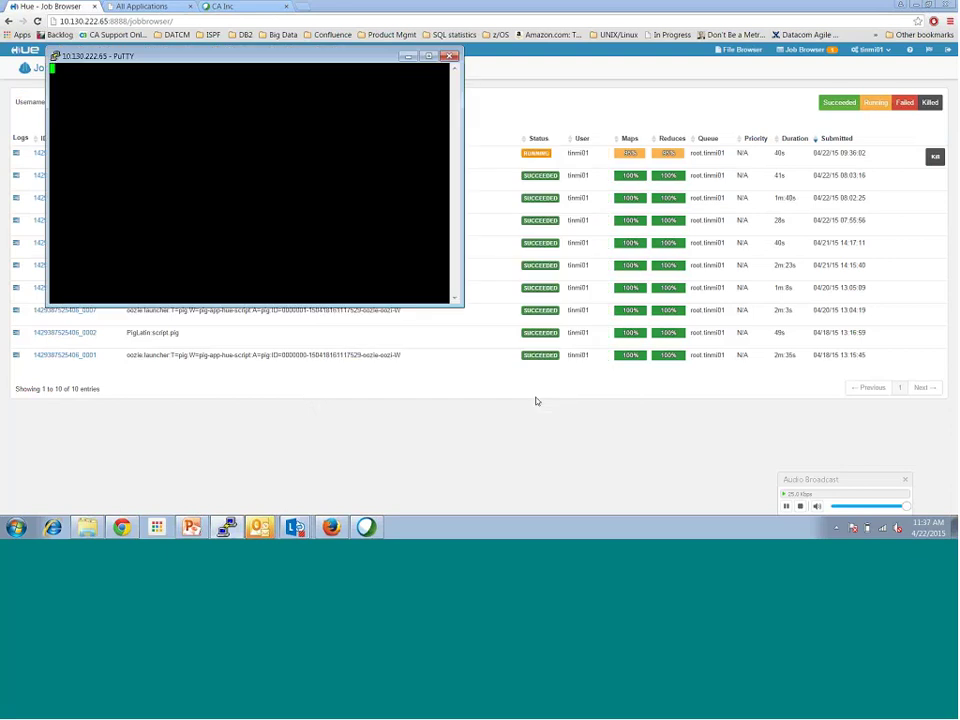
left_click(429, 56)
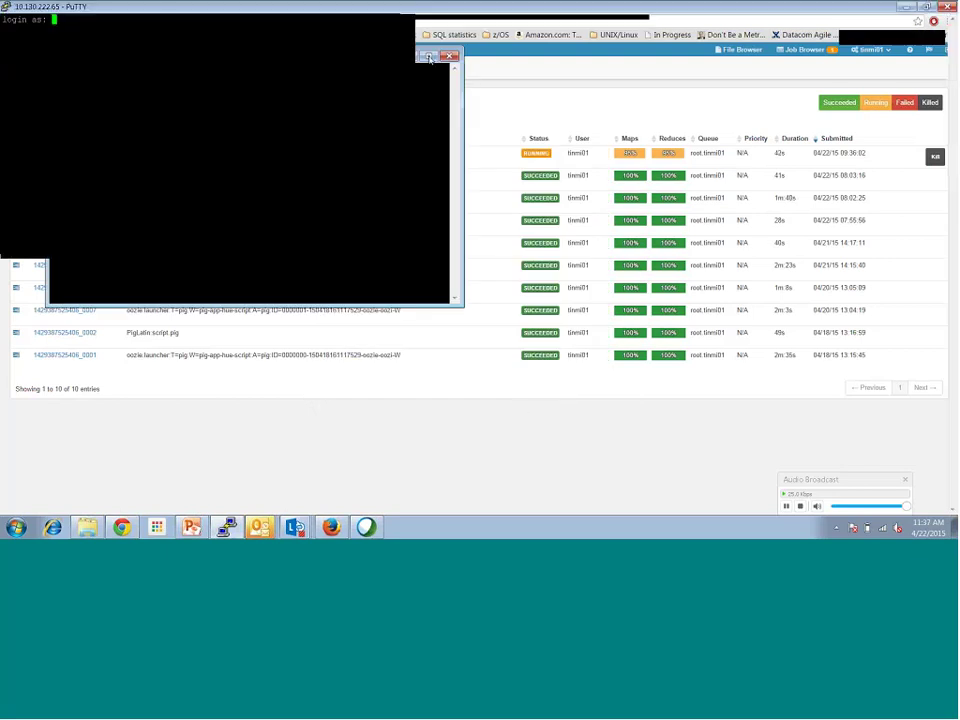
type("root")
key("Return")
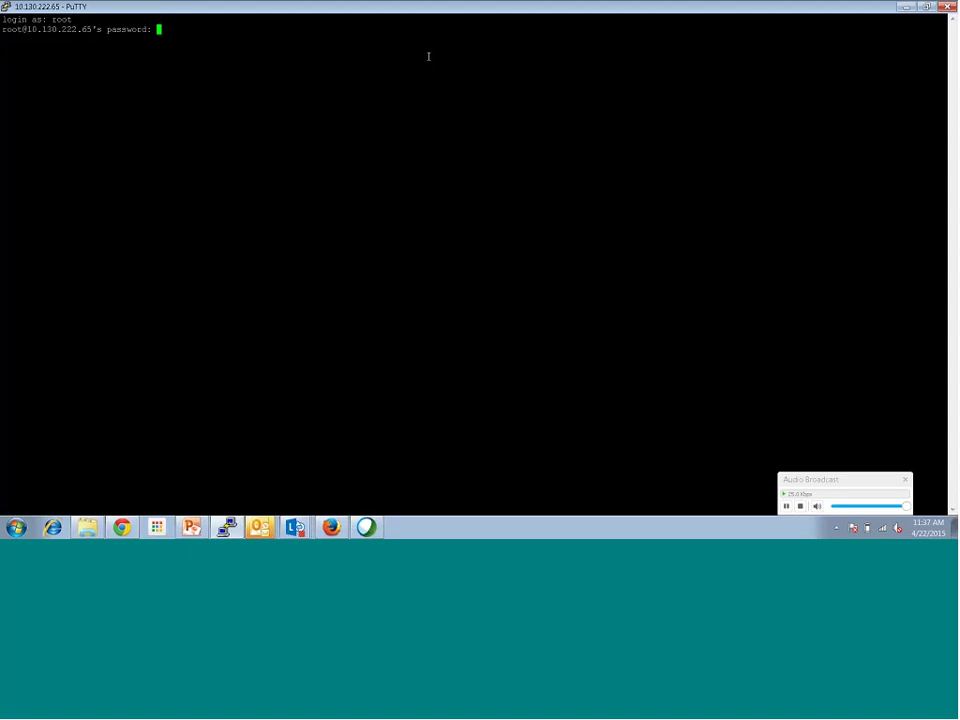
key("Return")
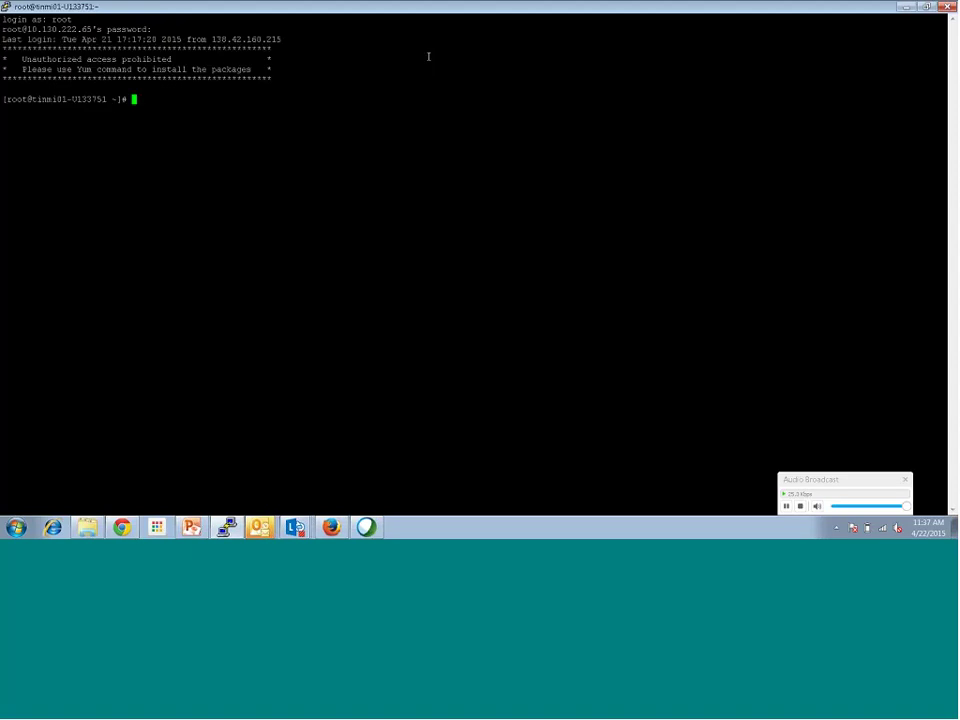
type("ansible")
type(" all -")
type("m shell")
type(" -a '")
type("'")
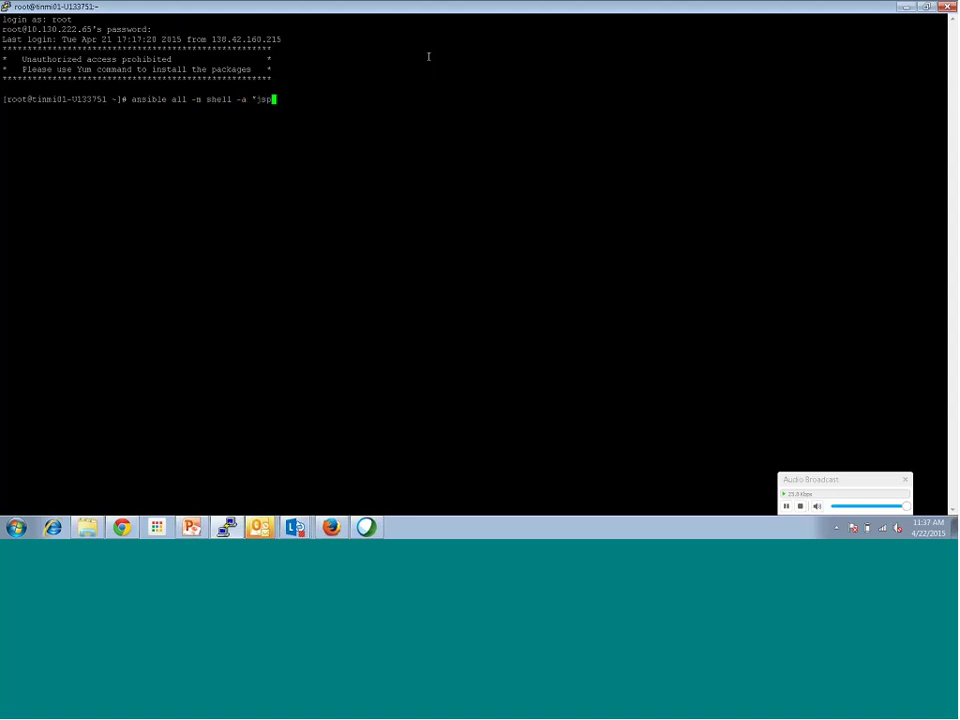
type("jps | grep -v Jps'")
key("Return")
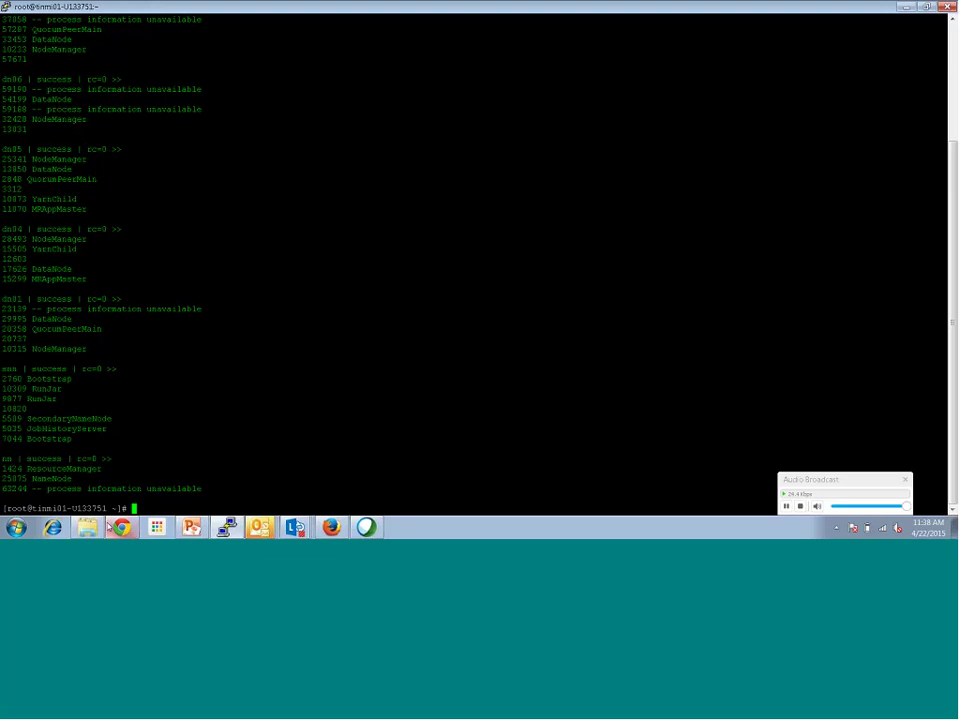
Step: Refresh Job Browser to confirm the Pig job succeeded, inspect aggtxns/part-m-00000, then switch to Impala
left_click(121, 527)
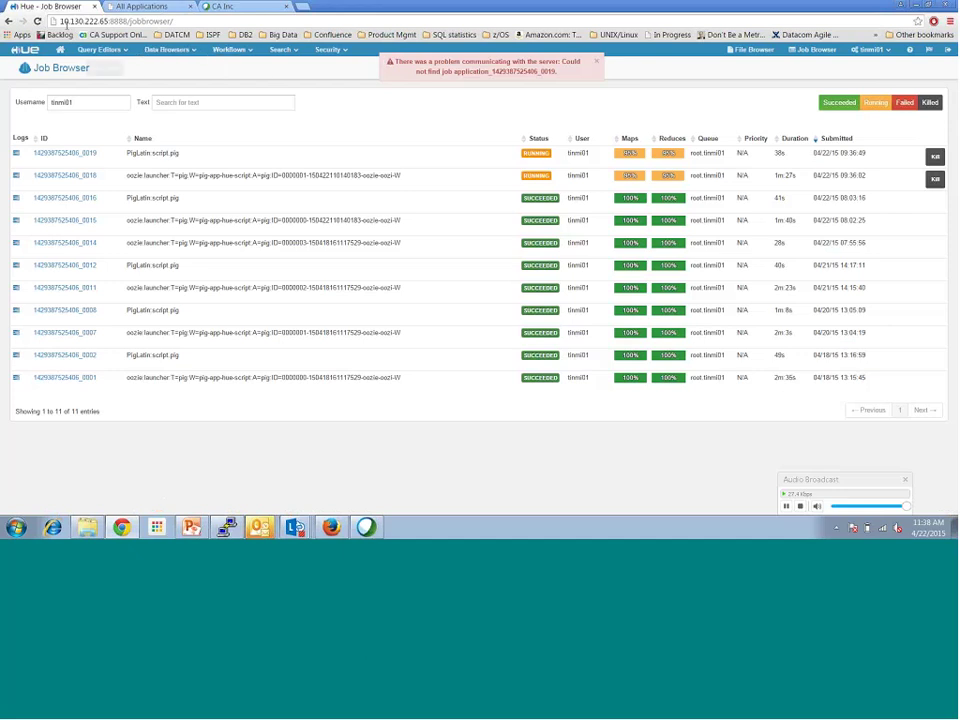
left_click(37, 20)
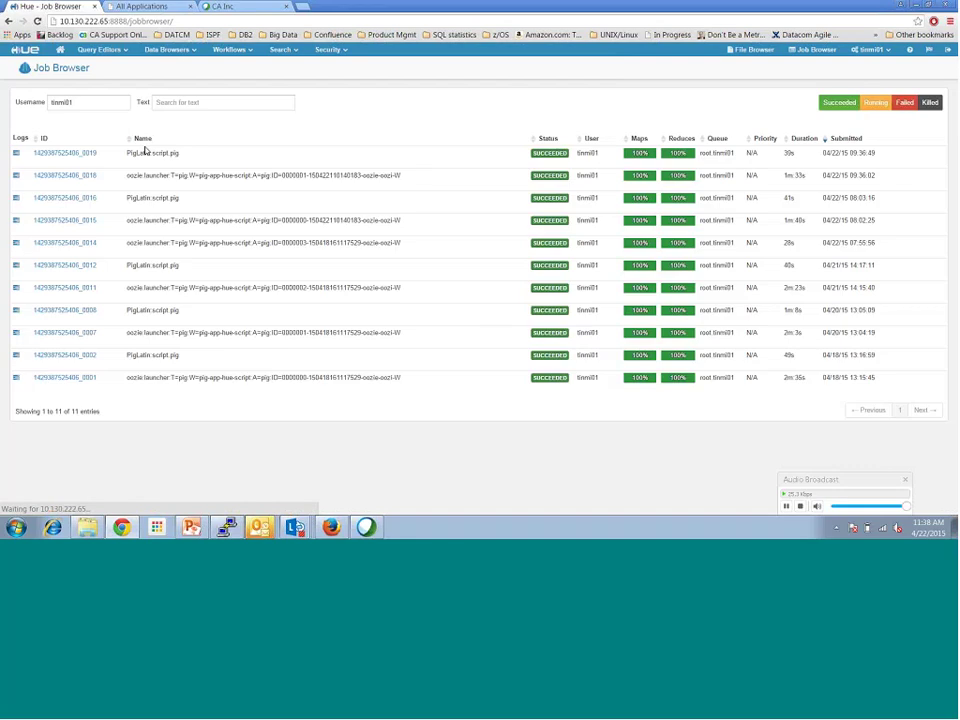
left_click(755, 52)
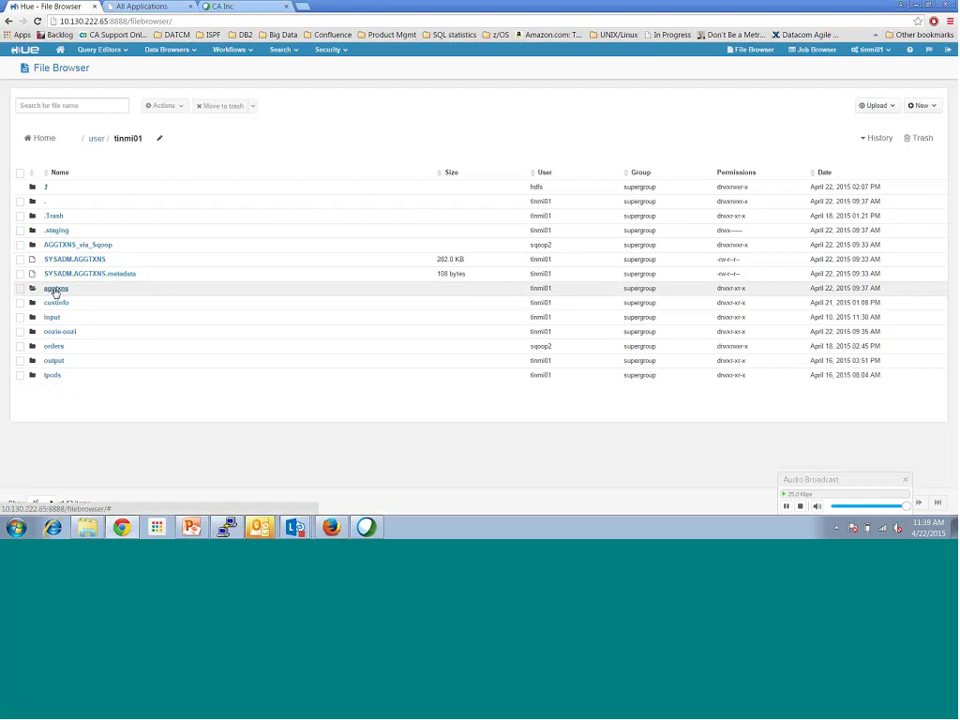
left_click(55, 289)
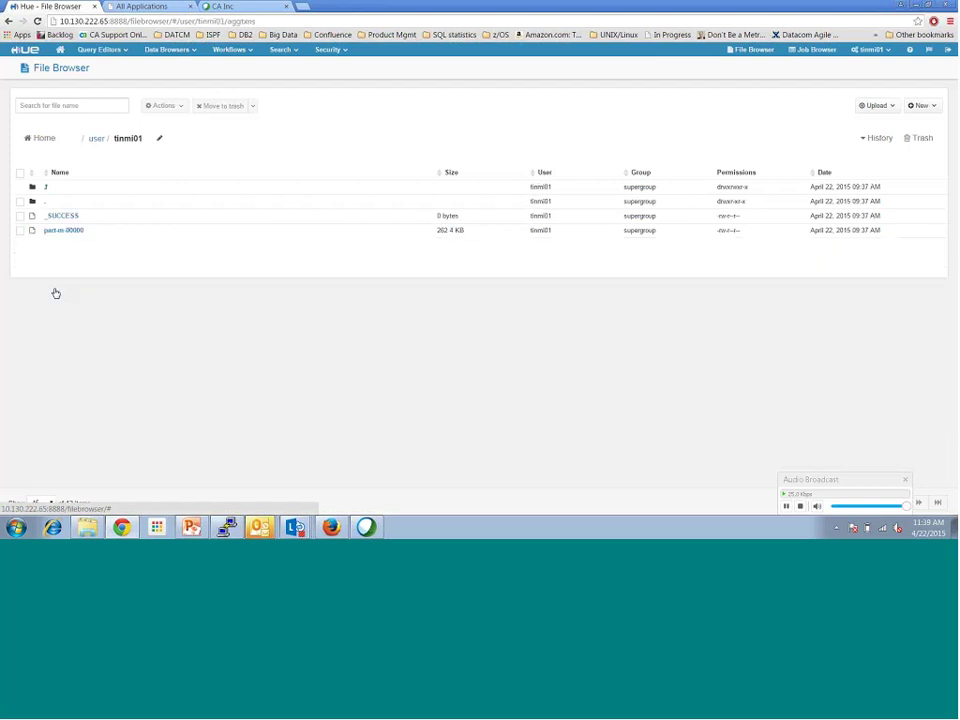
left_click(54, 232)
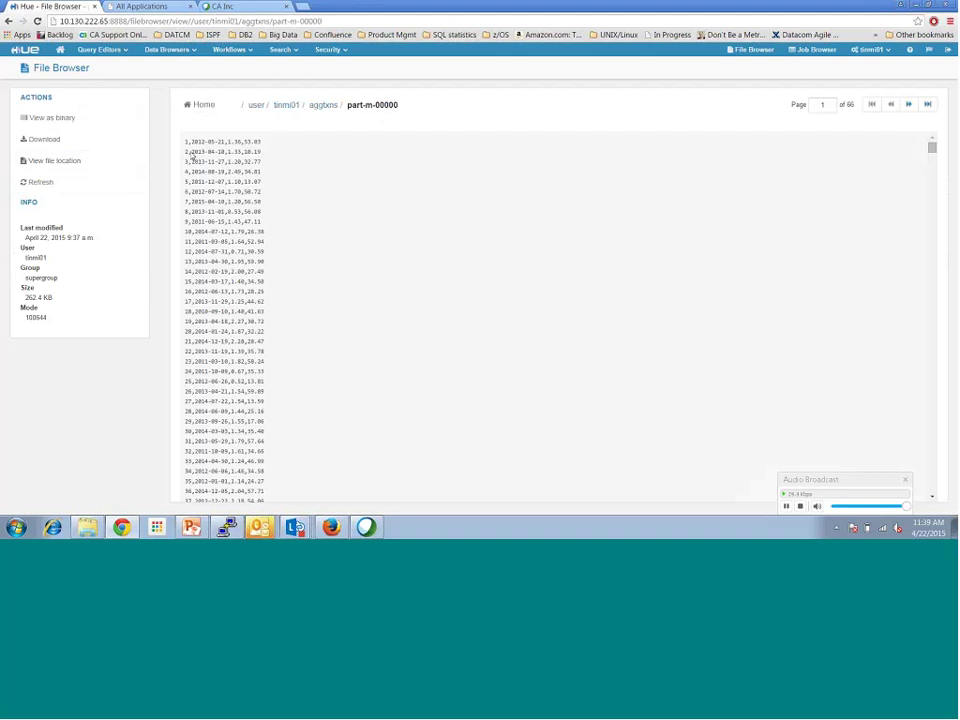
left_click(118, 50)
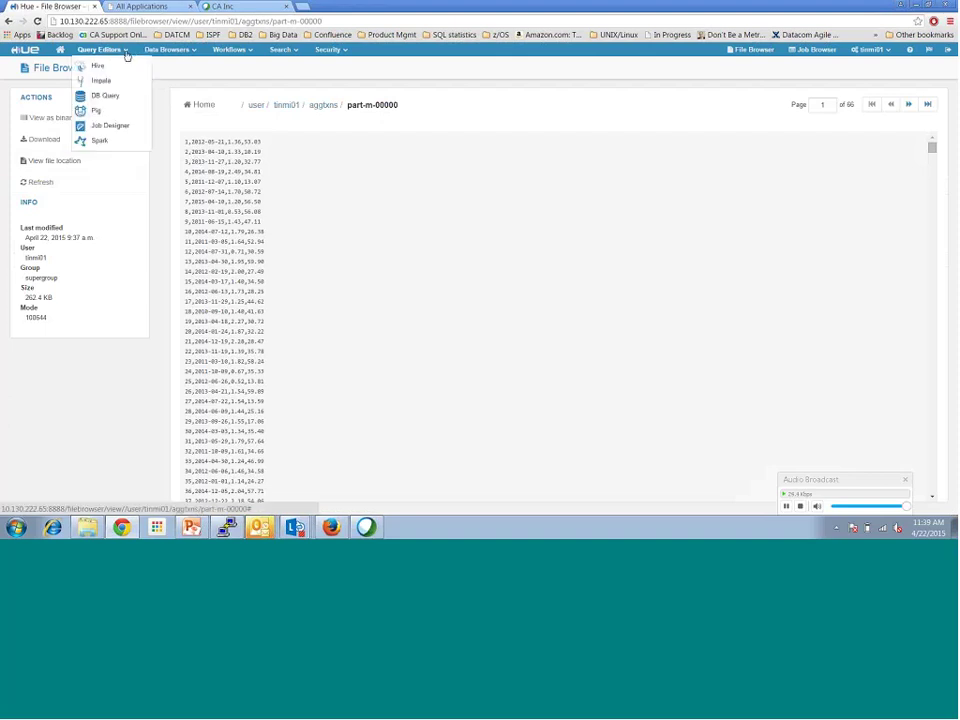
left_click(104, 81)
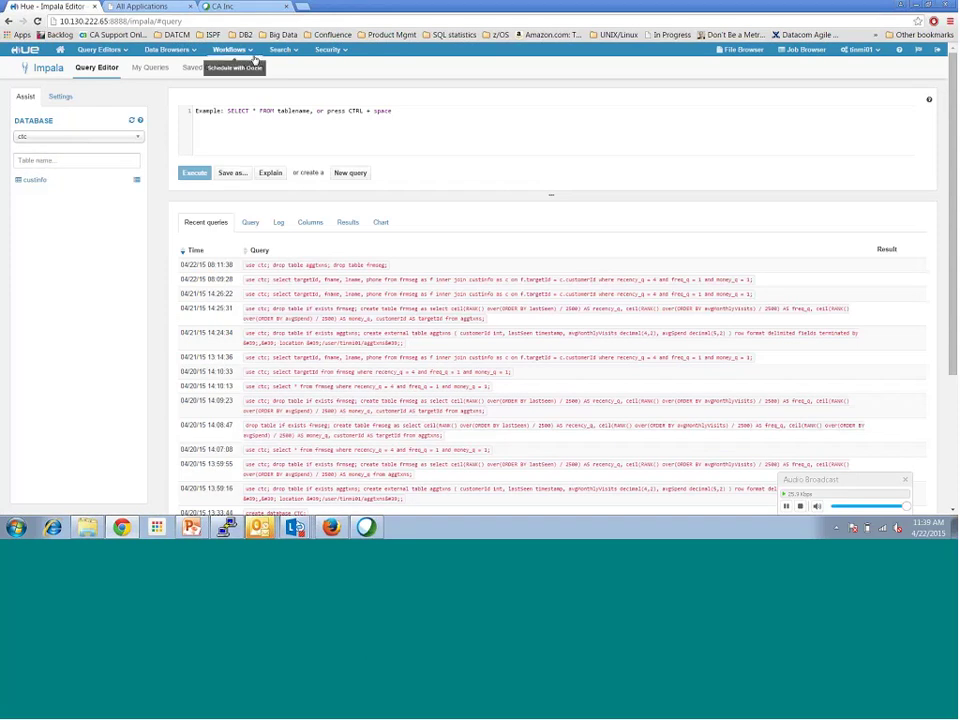
Step: Load the saved CreateAggtxns external-table query from My Queries into the Impala editor
left_click(216, 52)
left_click(167, 49)
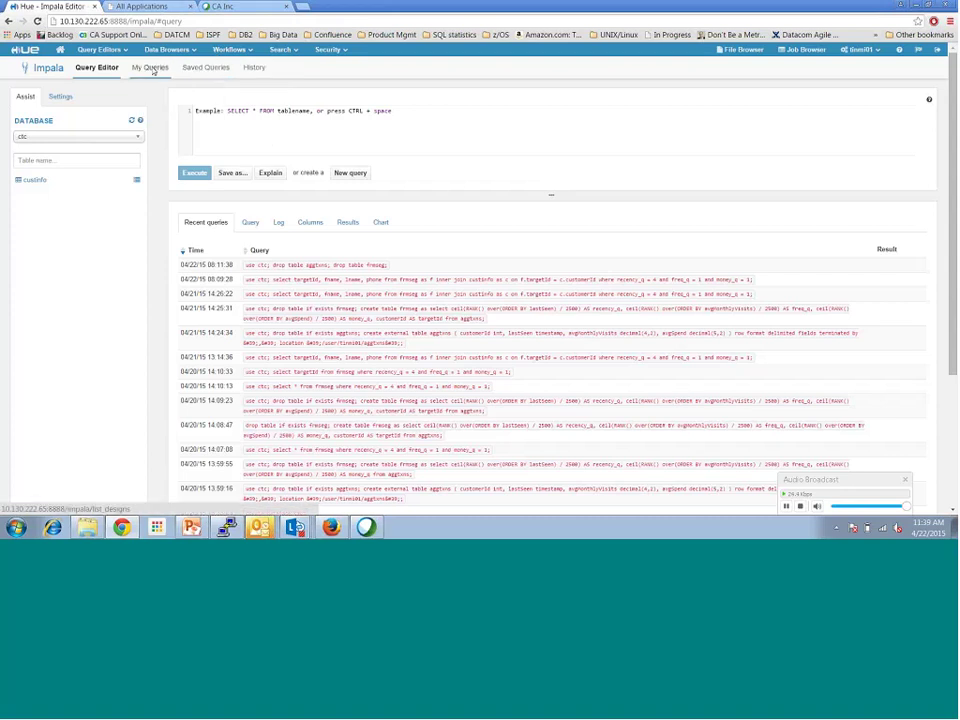
left_click(149, 69)
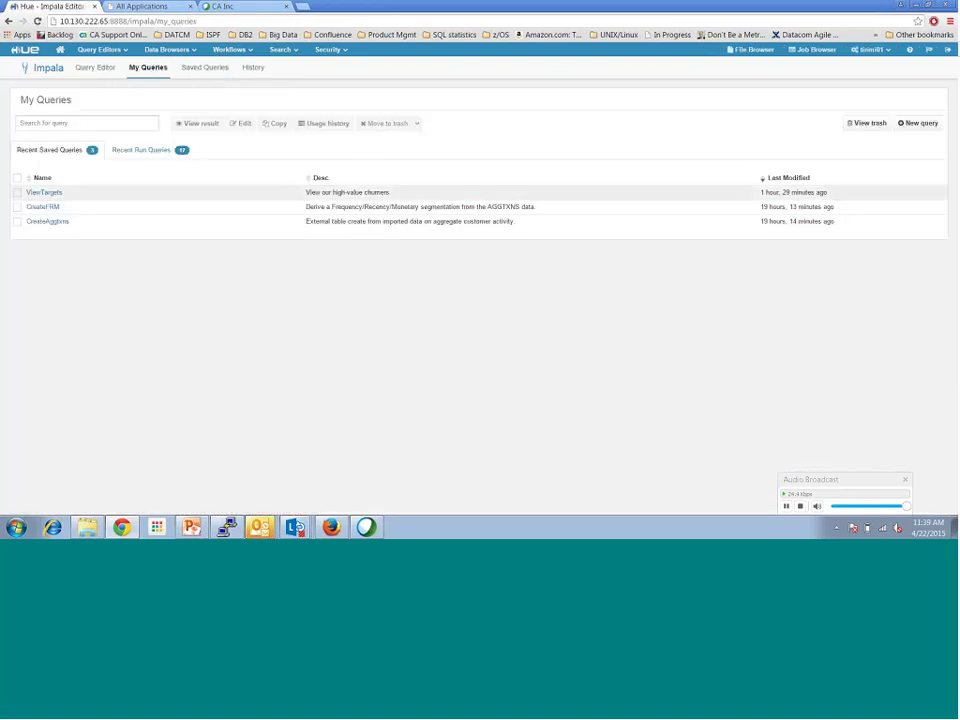
left_click(47, 223)
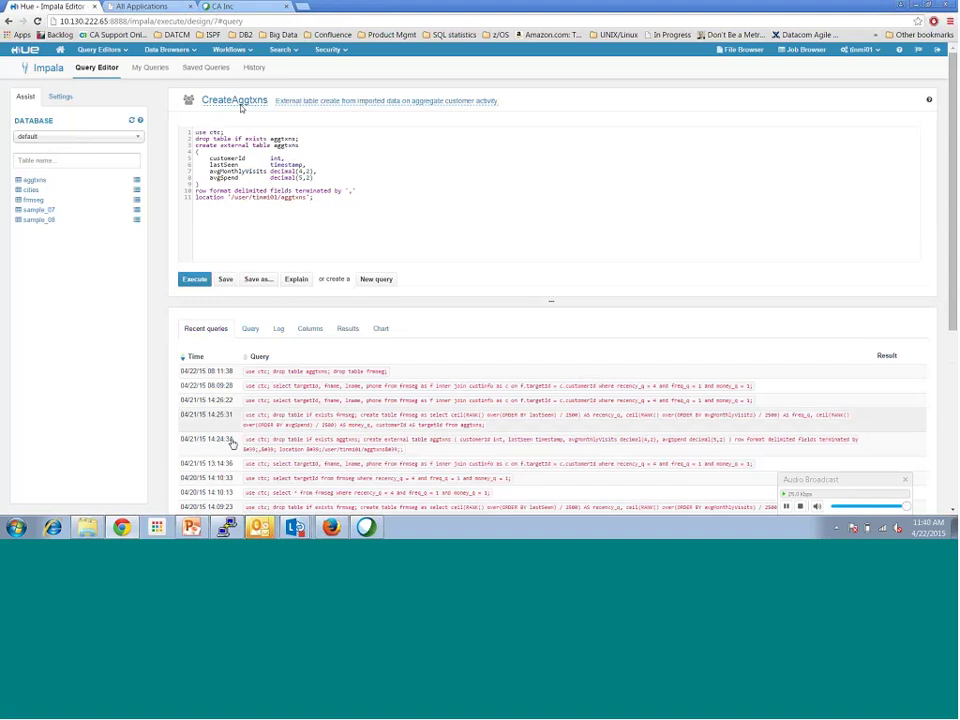
Step: Execute CreateAggtxns, then browse the ctc database and open aggtxns' column details in the metastore
left_click(199, 277)
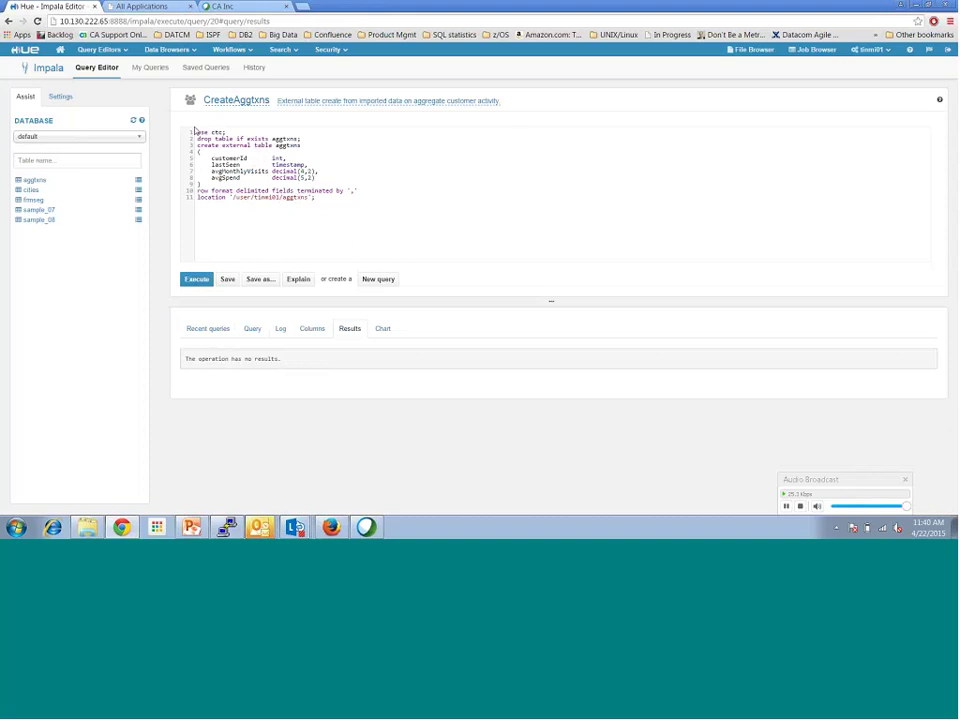
left_click(125, 140)
left_click(133, 146)
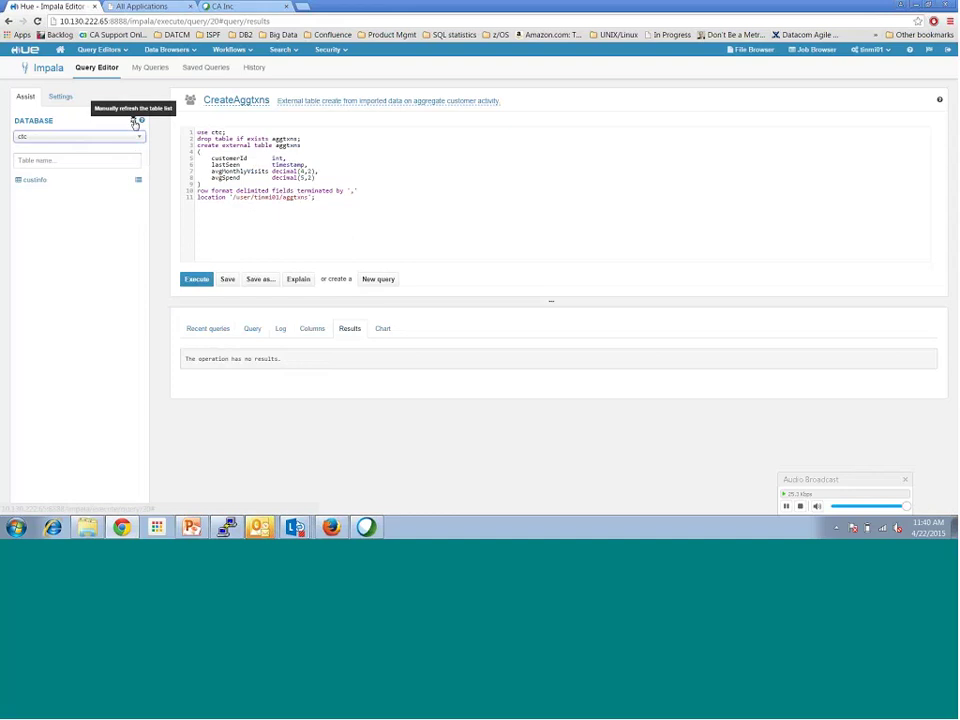
left_click(133, 121)
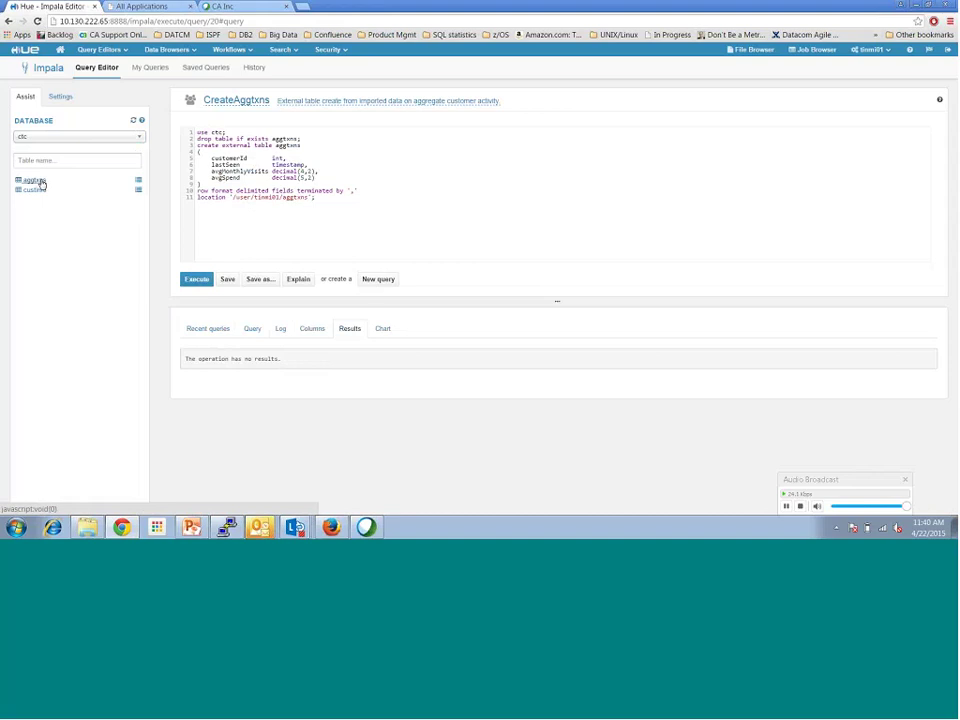
left_click(40, 181)
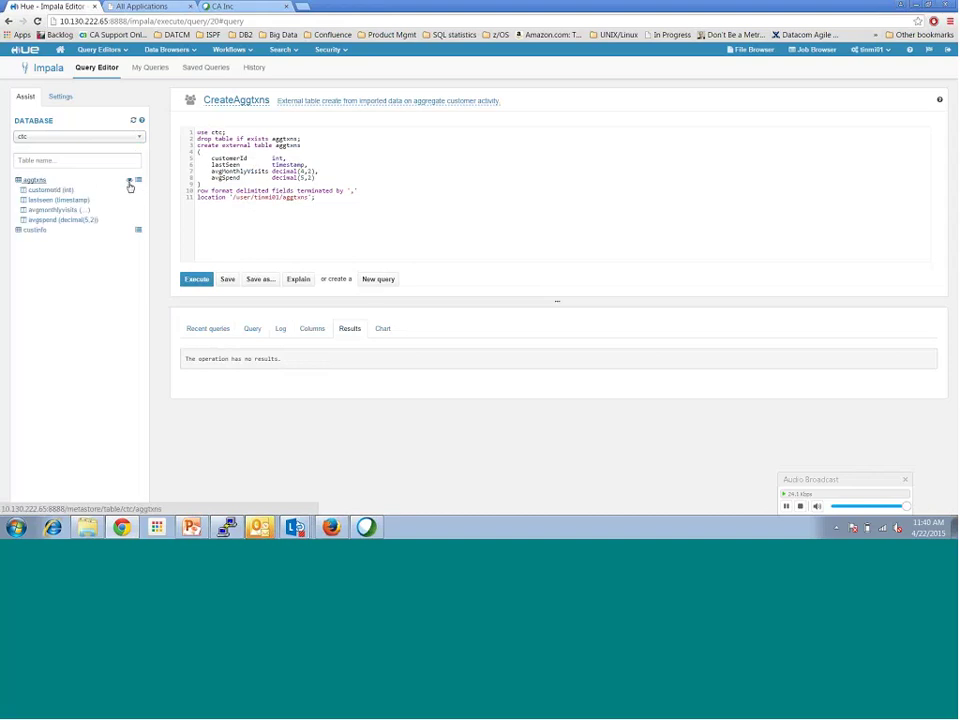
left_click(129, 184)
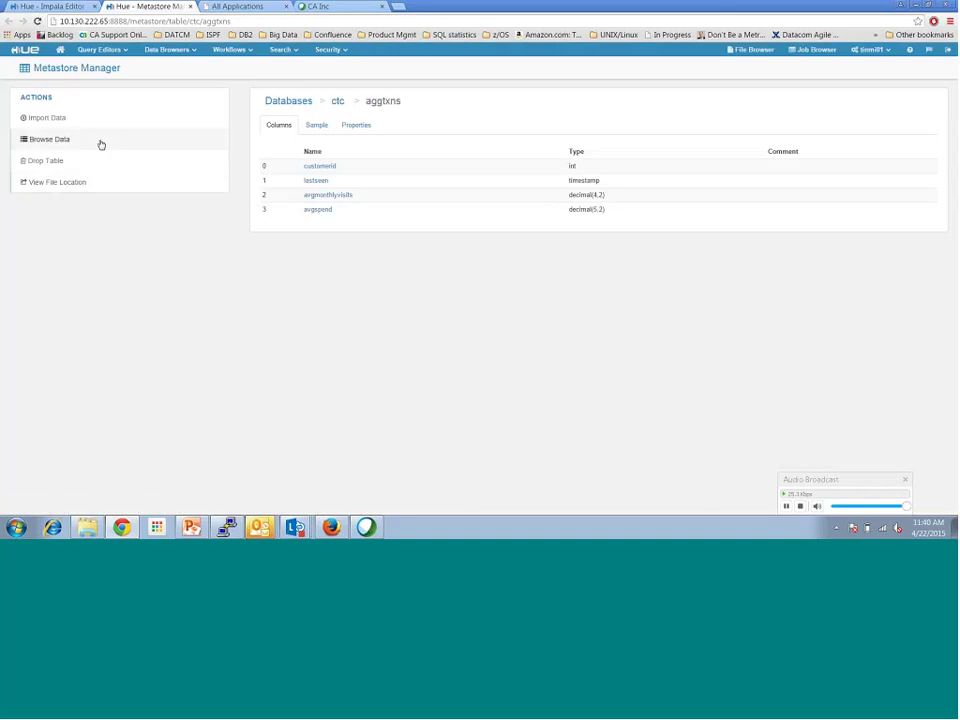
Step: Browse the aggtxns data, noting NULL lastseen values, then return to the Impala Editor tab
left_click(64, 139)
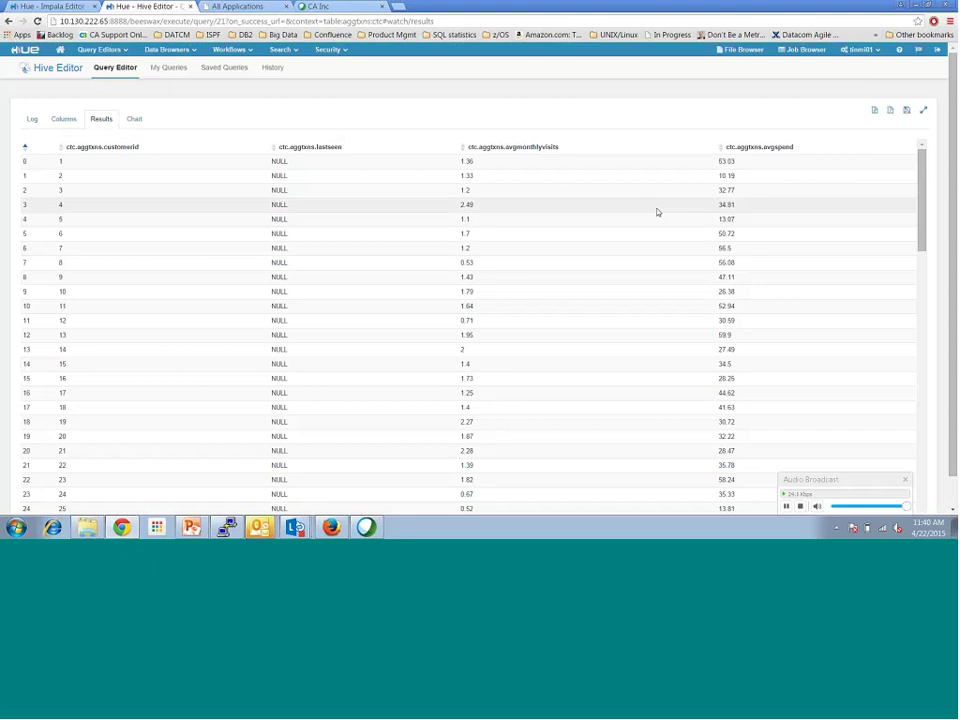
scroll(914, 493, "down", 8)
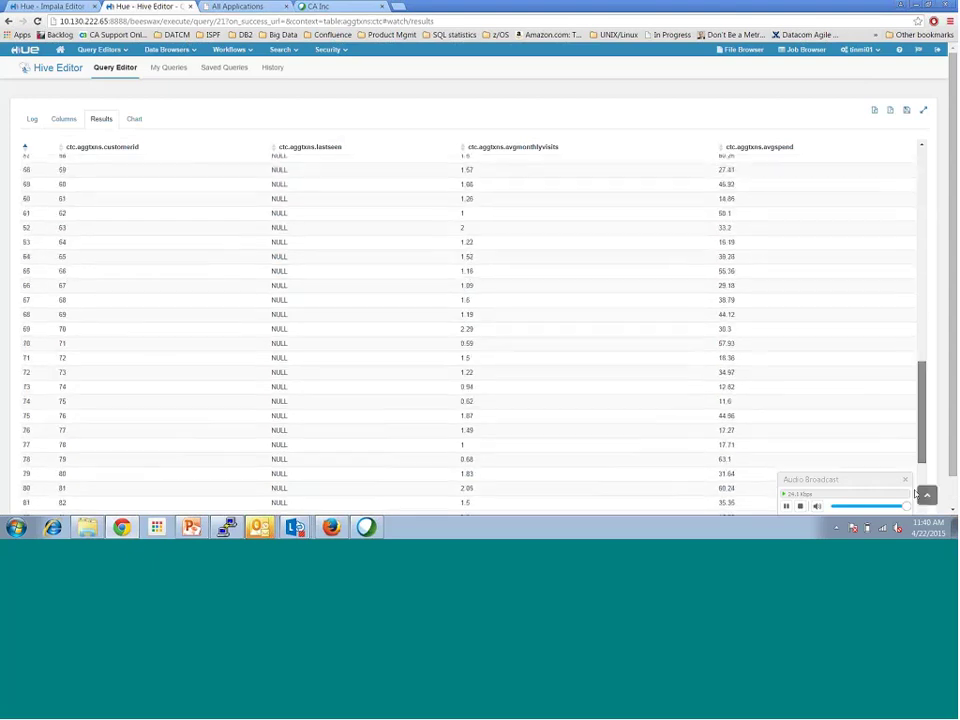
scroll(894, 163, "up", 8)
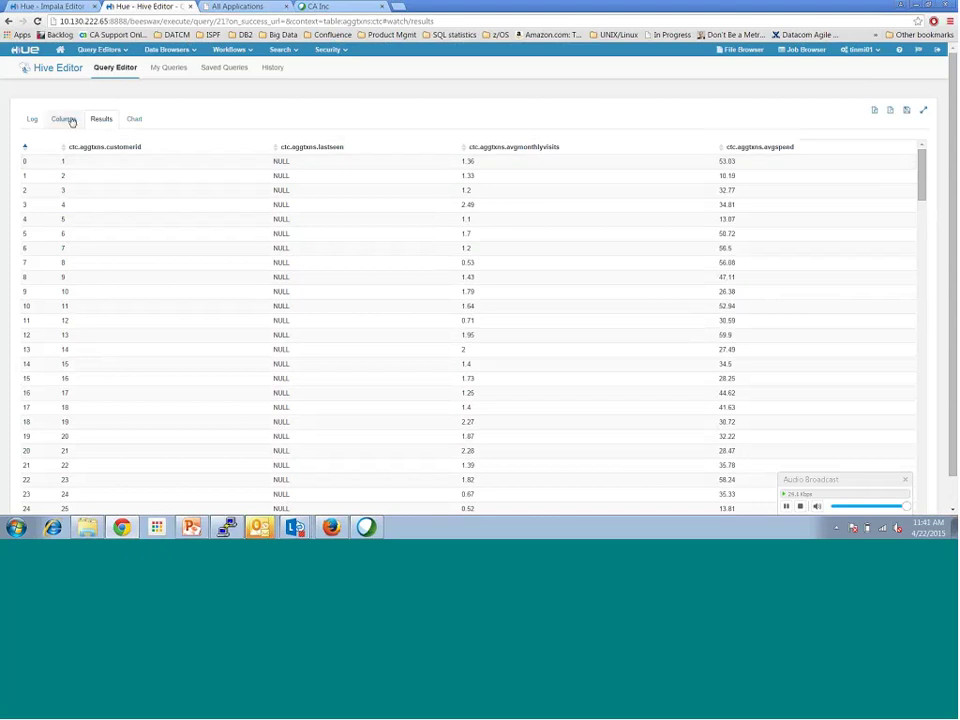
left_click(74, 5)
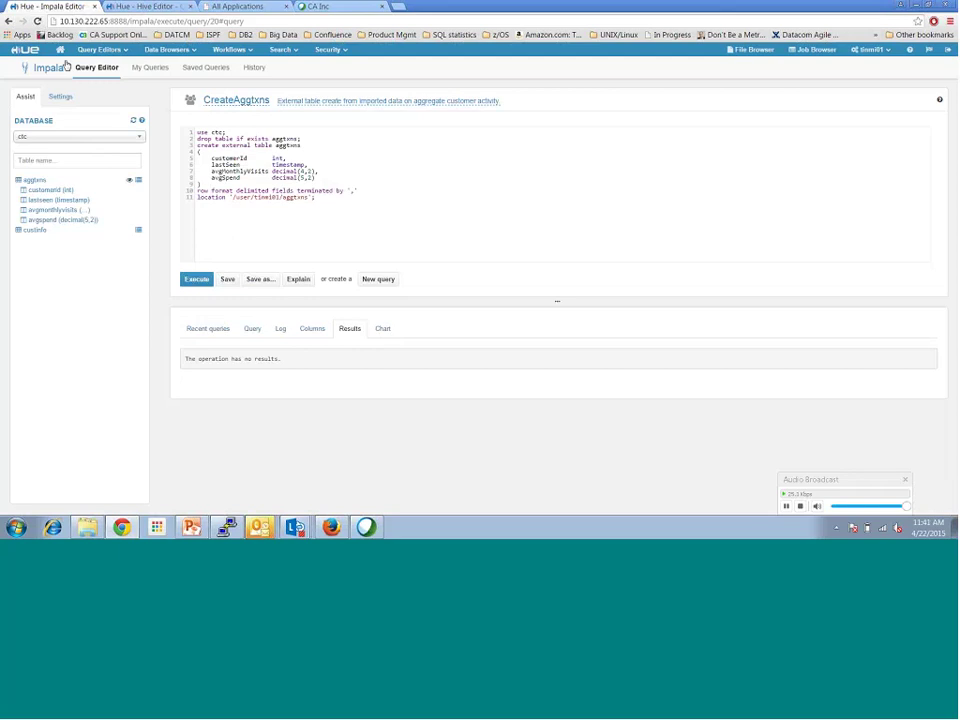
Step: Run 'use ctc; SELECT * from aggtxns limit 10;' in a new Impala query, then return to My Queries
left_click(148, 68)
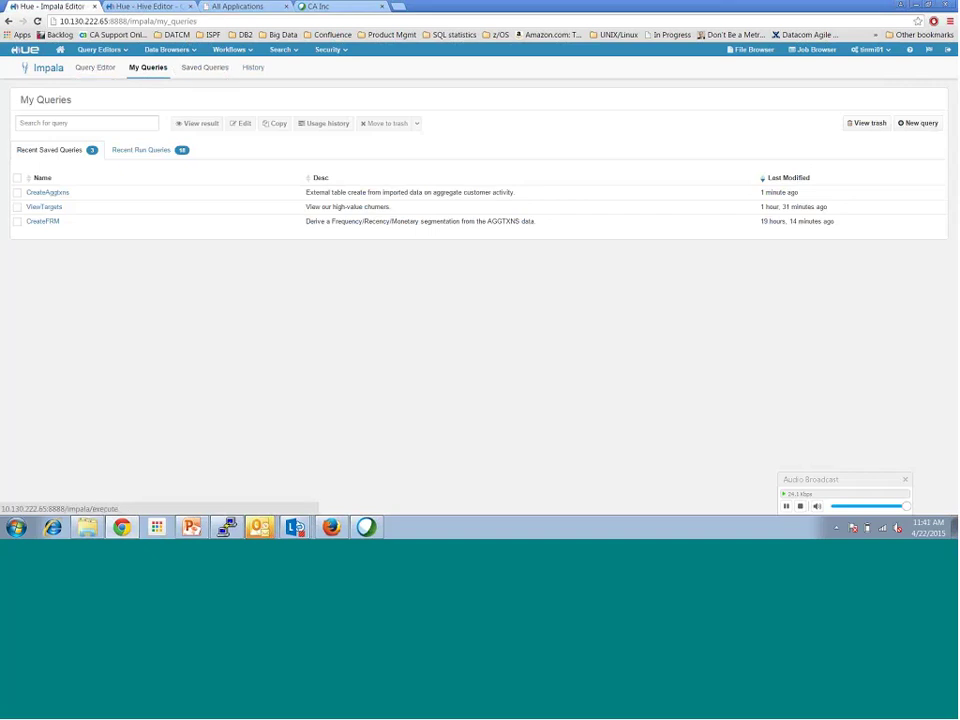
left_click(95, 67)
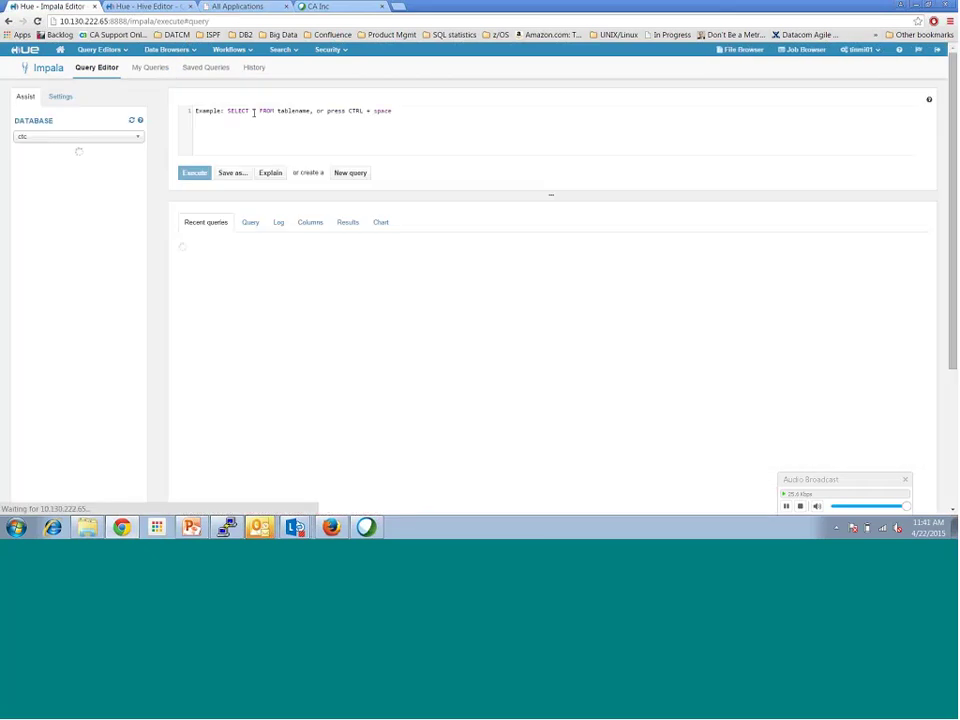
left_click(250, 112)
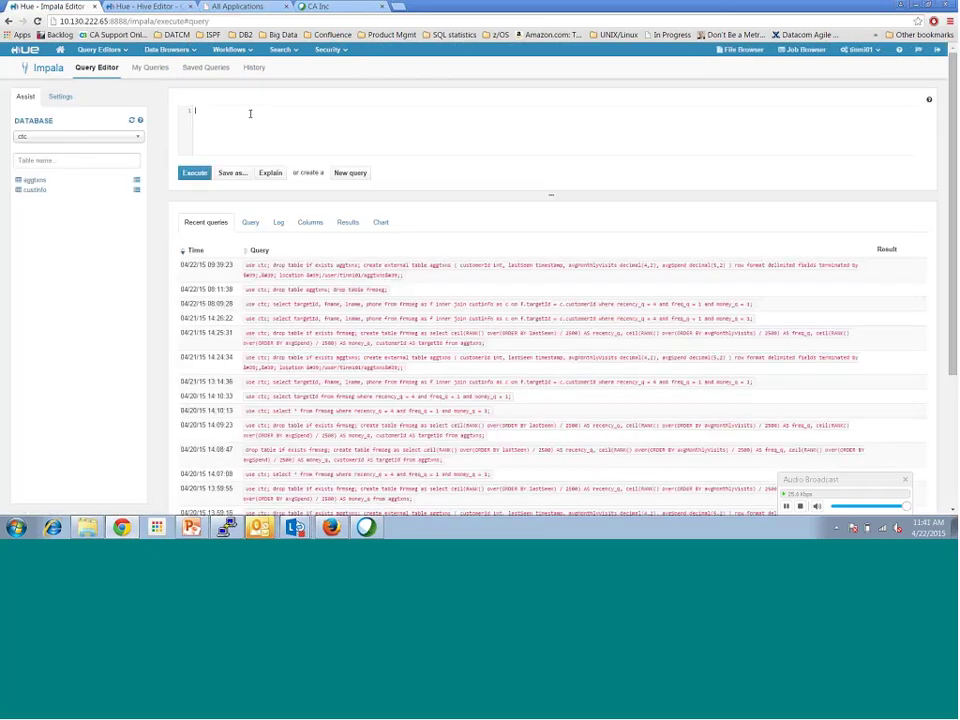
type("SELECT * from aggtxns")
key("Return")
type("use ctc;")
key("BackSpace")
key("BackSpace")
key("BackSpace")
type("xns limit 10;")
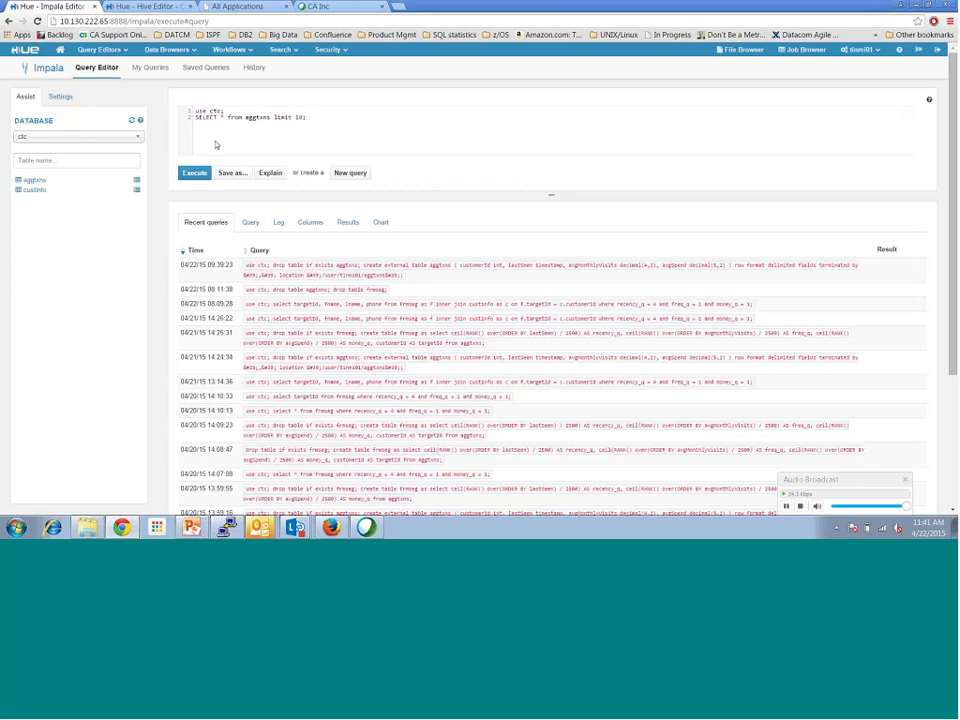
left_click(194, 173)
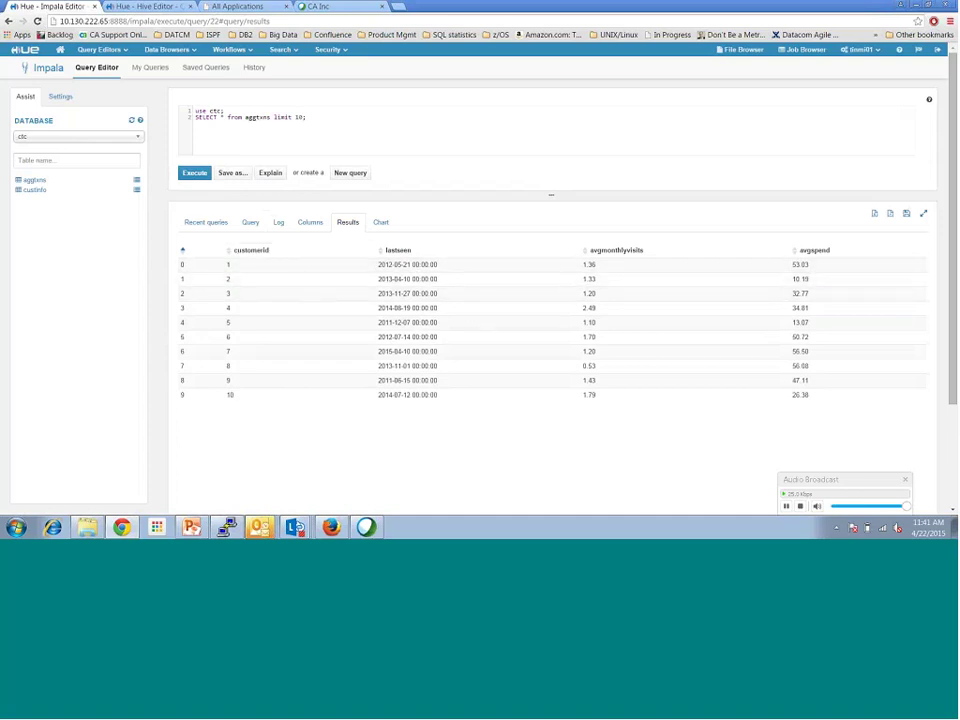
left_click(156, 70)
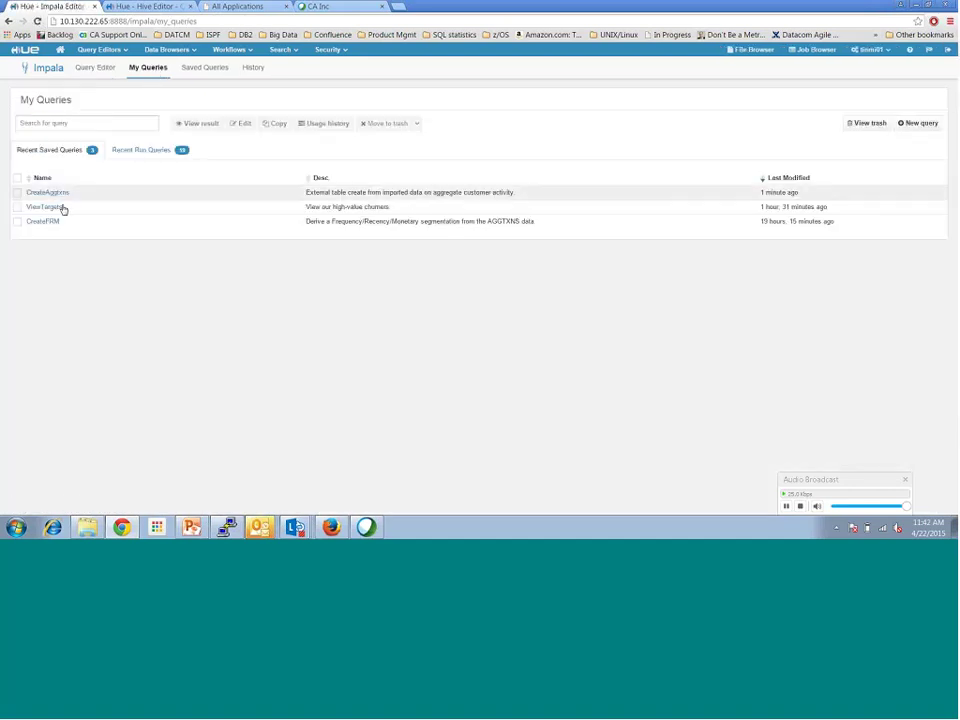
Step: Execute CreateFRM to build frmseg, confirm it in the ctc table list, then open ViewTargets
left_click(51, 231)
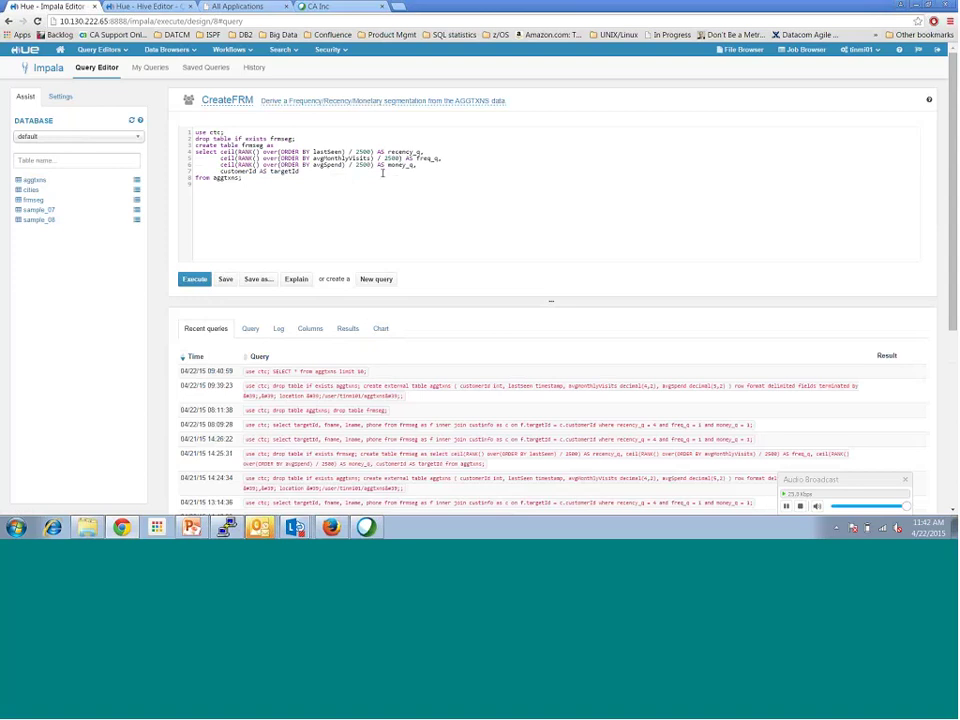
left_click(195, 280)
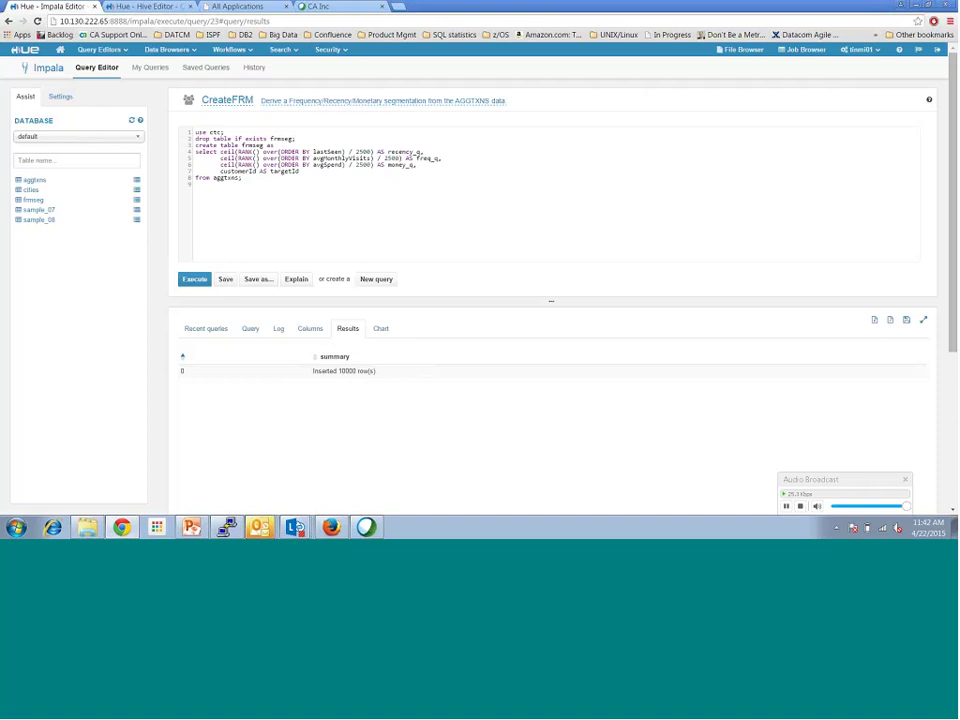
left_click(95, 137)
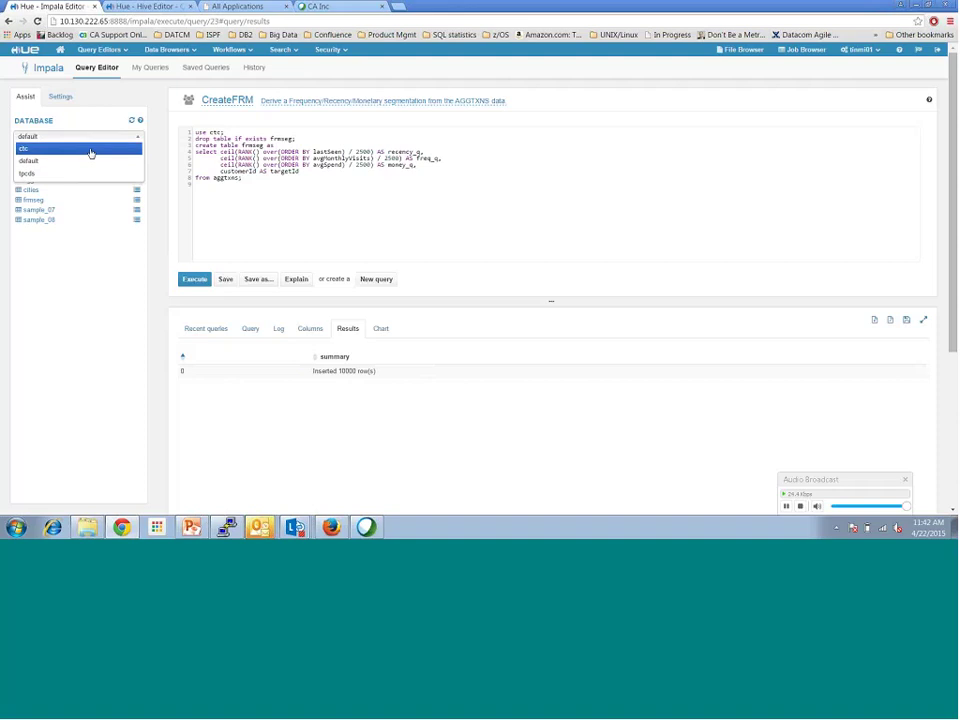
left_click(90, 150)
left_click(132, 121)
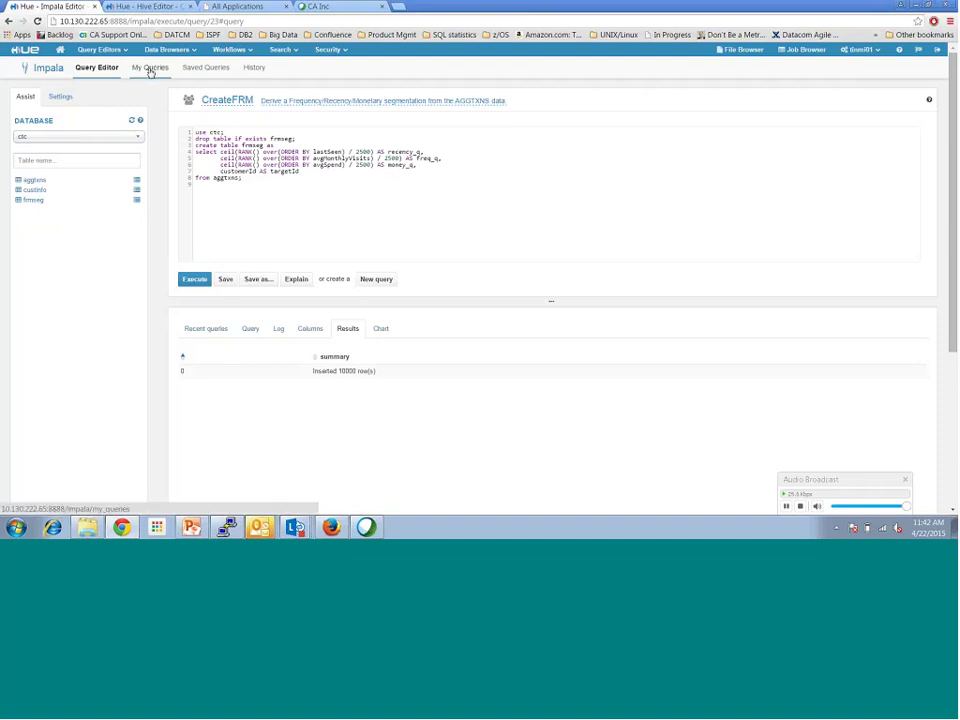
left_click(150, 70)
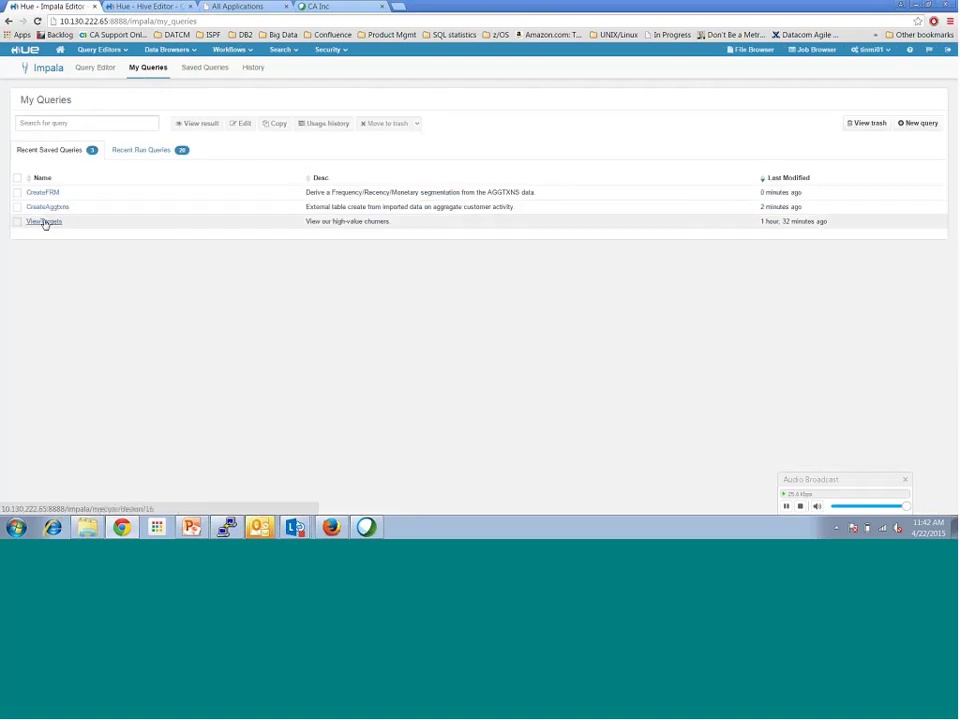
left_click(44, 222)
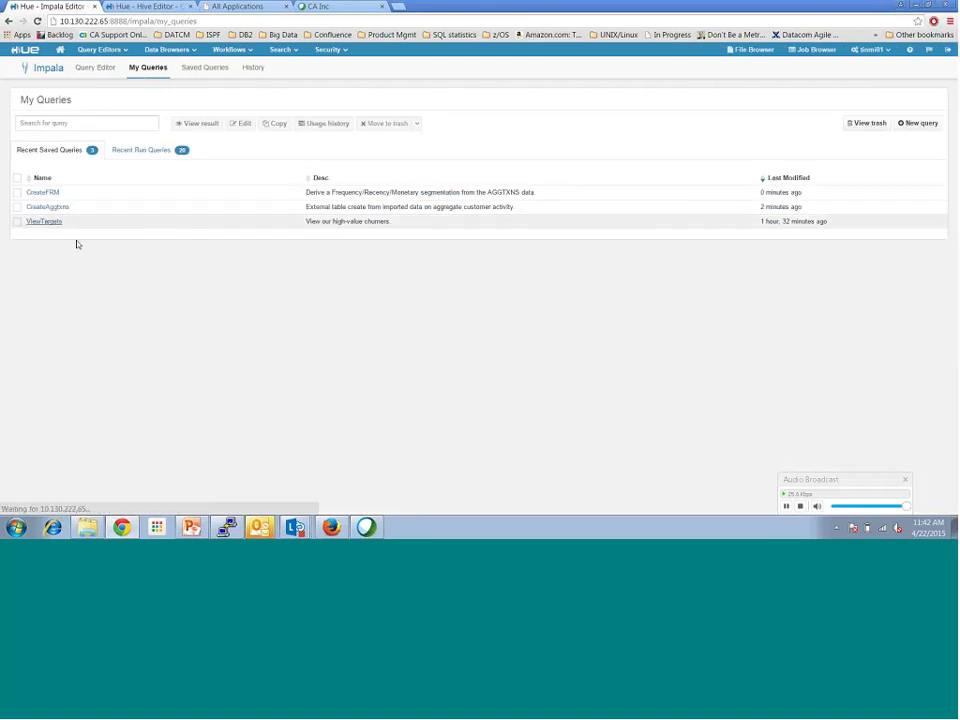